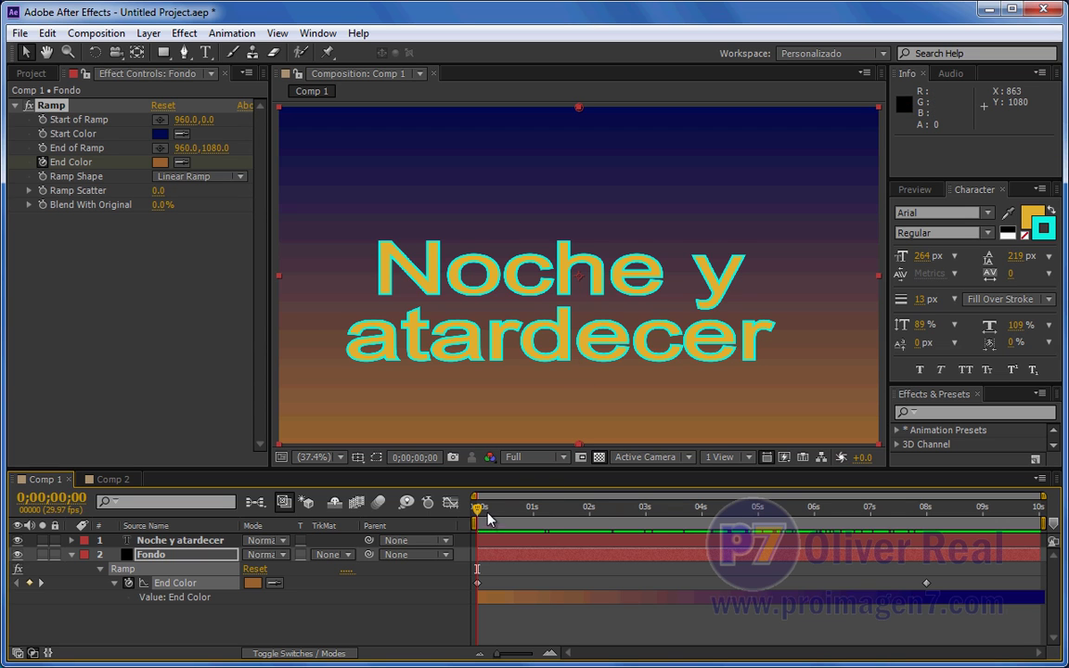
Preview the background's orange-to-purple change, then try shifting the Fondo layer and undo it
mouse_move(477, 508)
mouse_down()
mouse_move(788, 517)
mouse_move(479, 513)
mouse_move(759, 527)
mouse_move(528, 535)
mouse_move(849, 564)
mouse_move(441, 525)
mouse_up()
drag(568, 343, 585, 360)
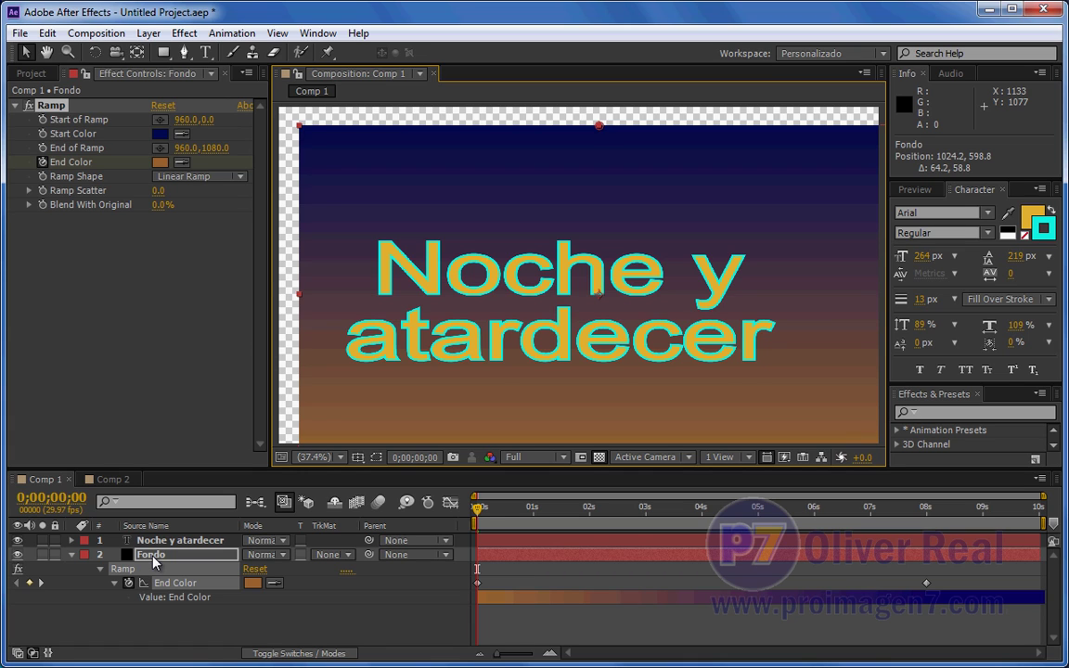
key(ctrl+z)
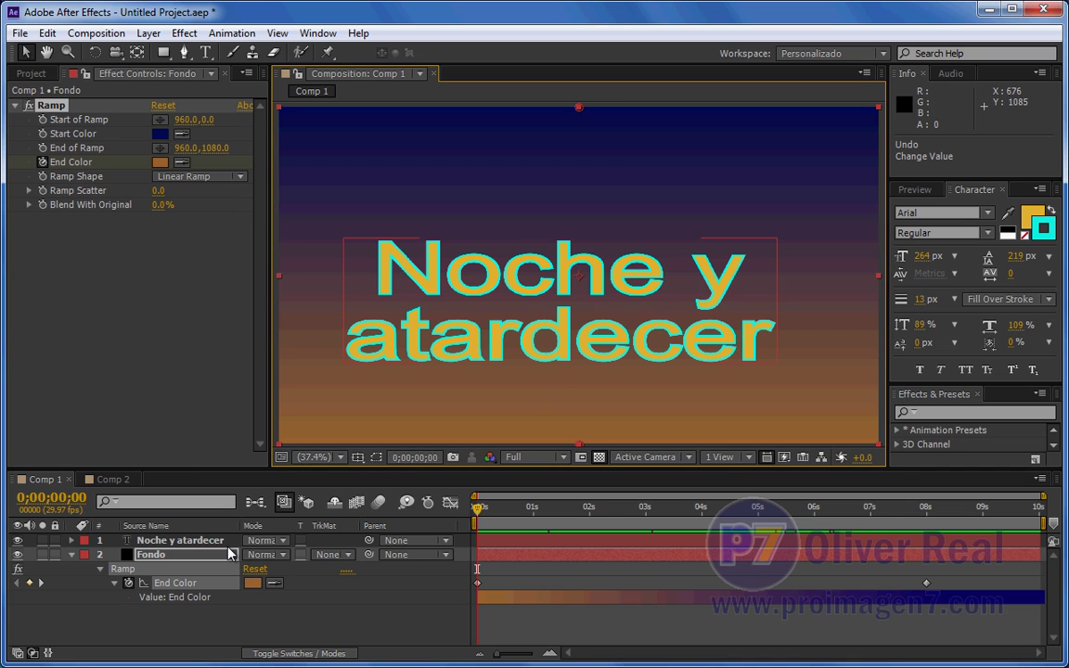
Check the Photoshop document, then hide Photoshop to return to After Effects
key(alt+Tab)
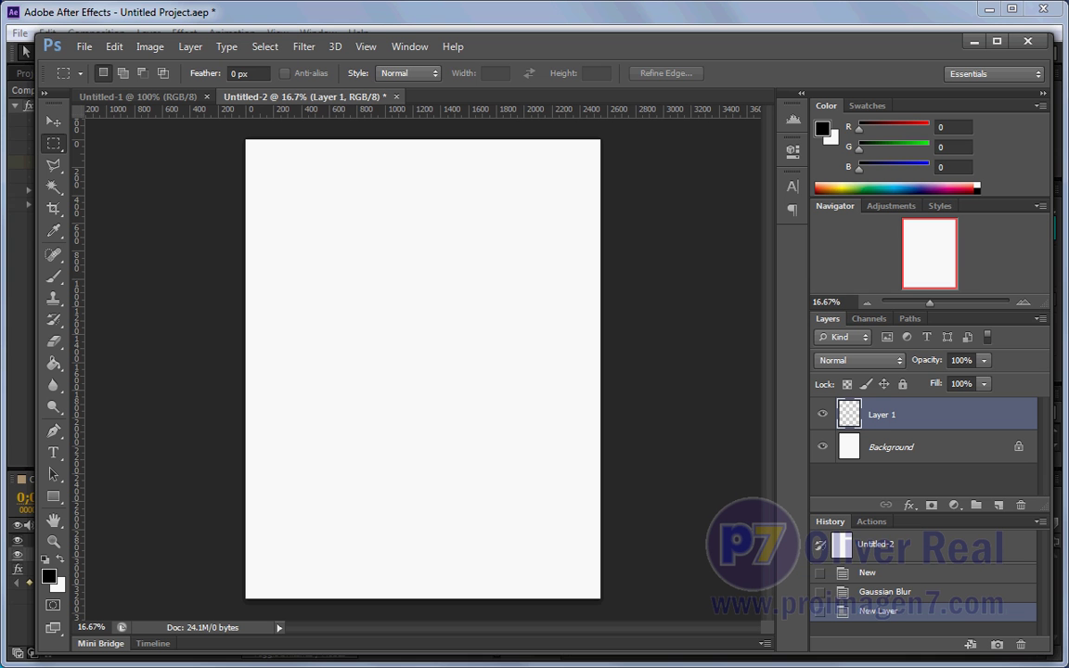
click(896, 448)
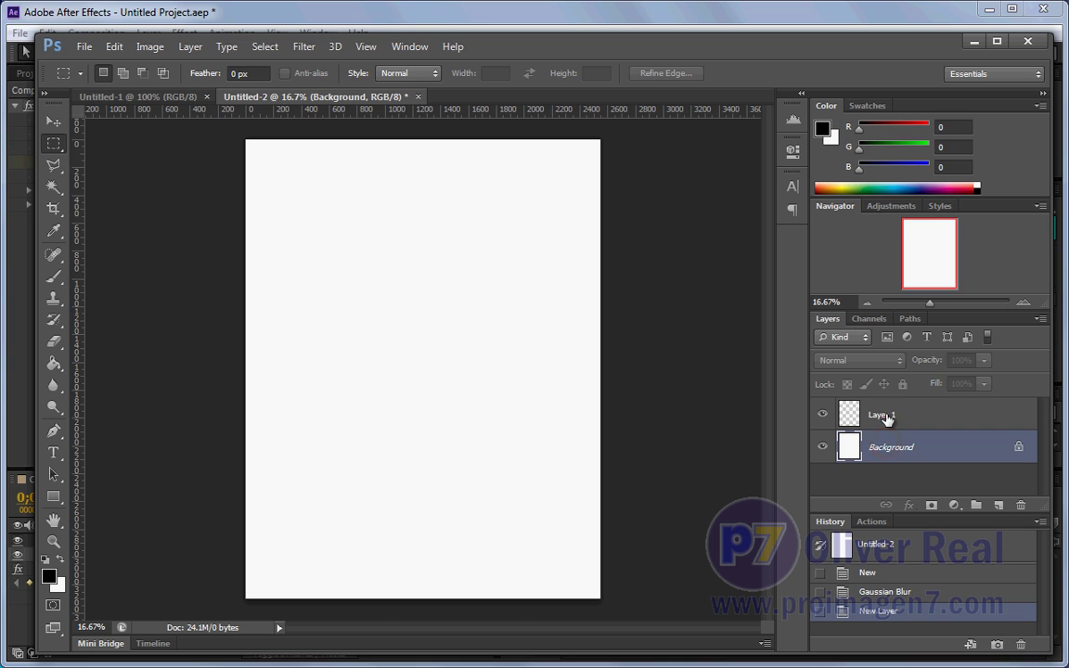
click(883, 419)
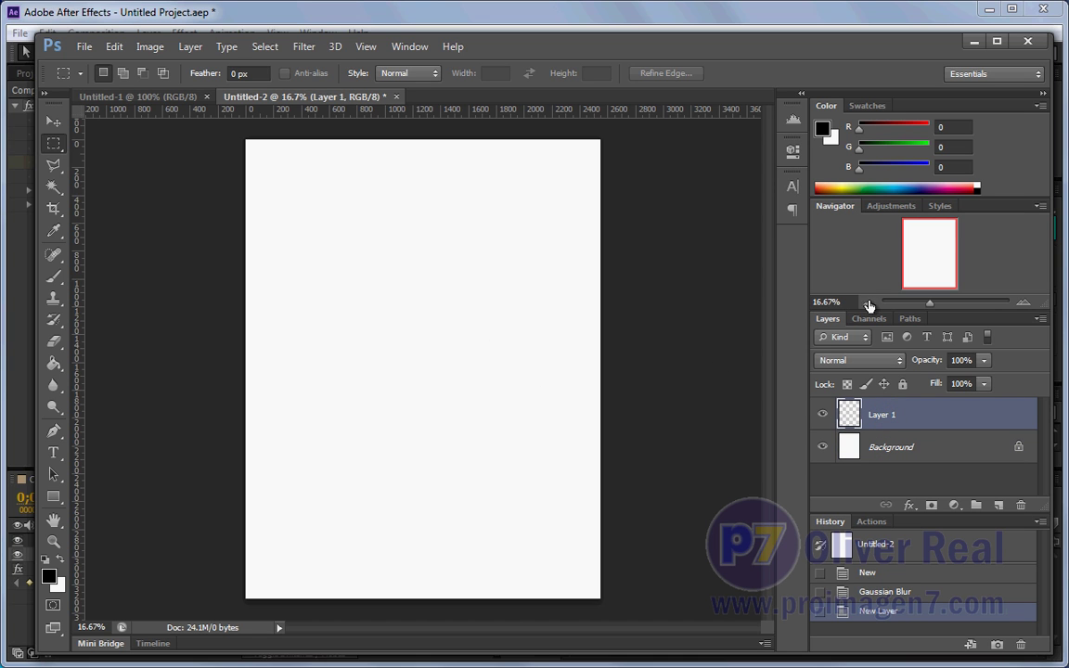
click(974, 43)
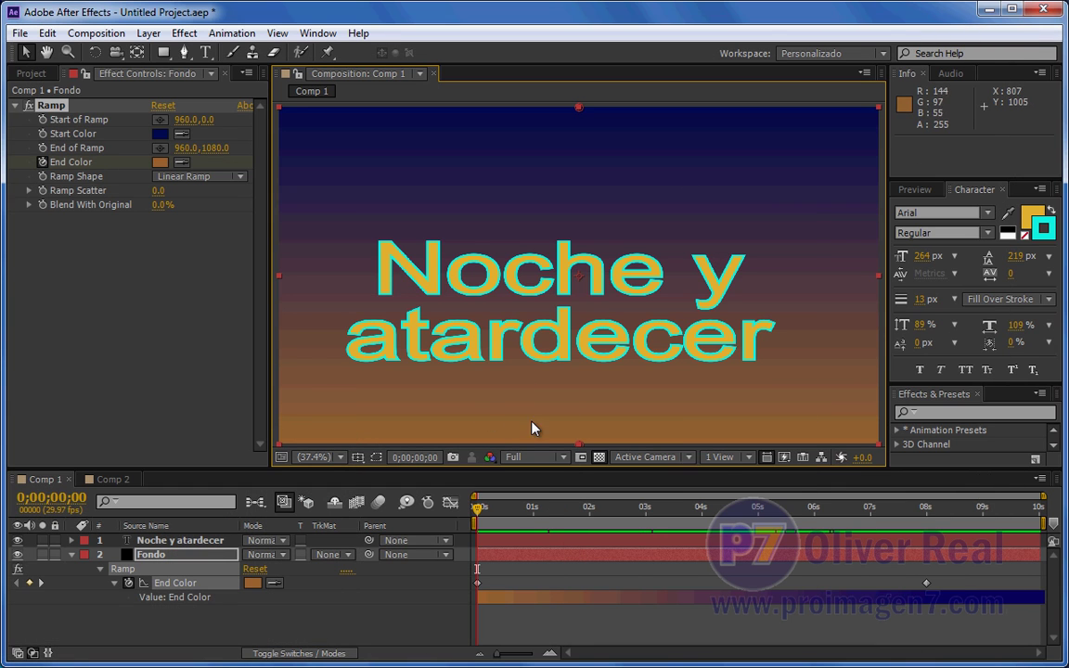
Move the 'Noche y atardecer' title lower and slightly to the right
click(167, 540)
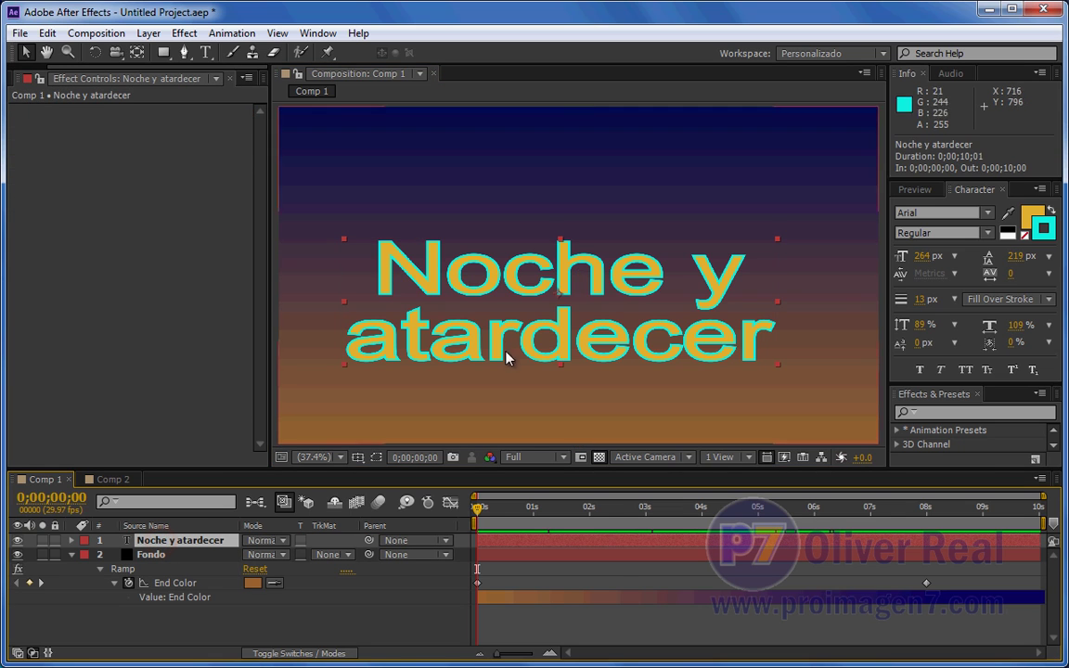
drag(560, 290, 596, 348)
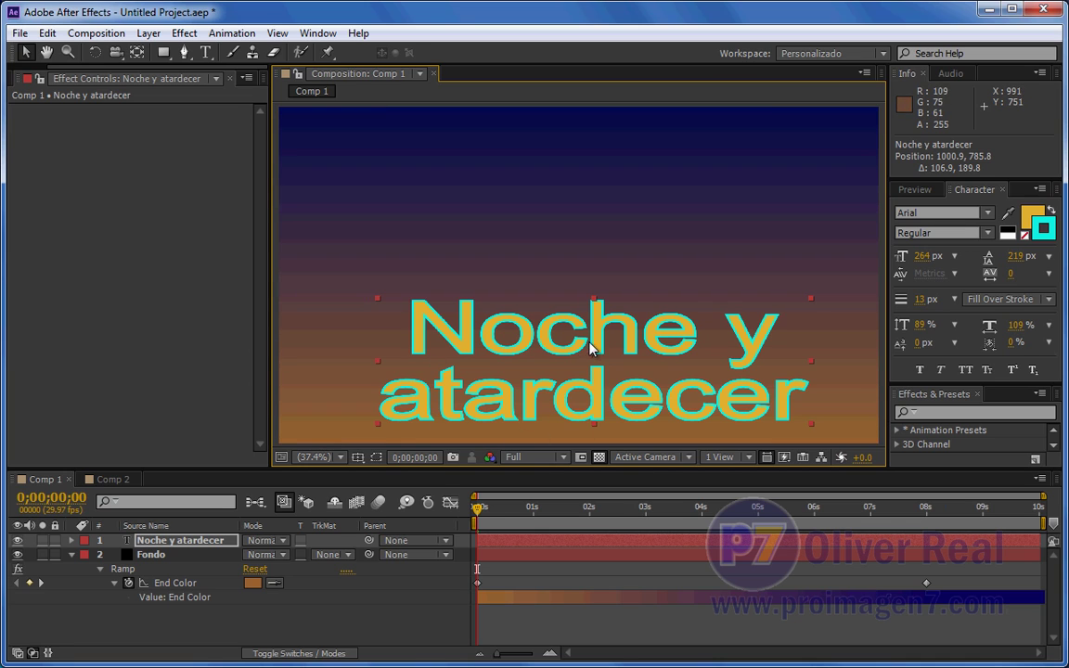
click(178, 541)
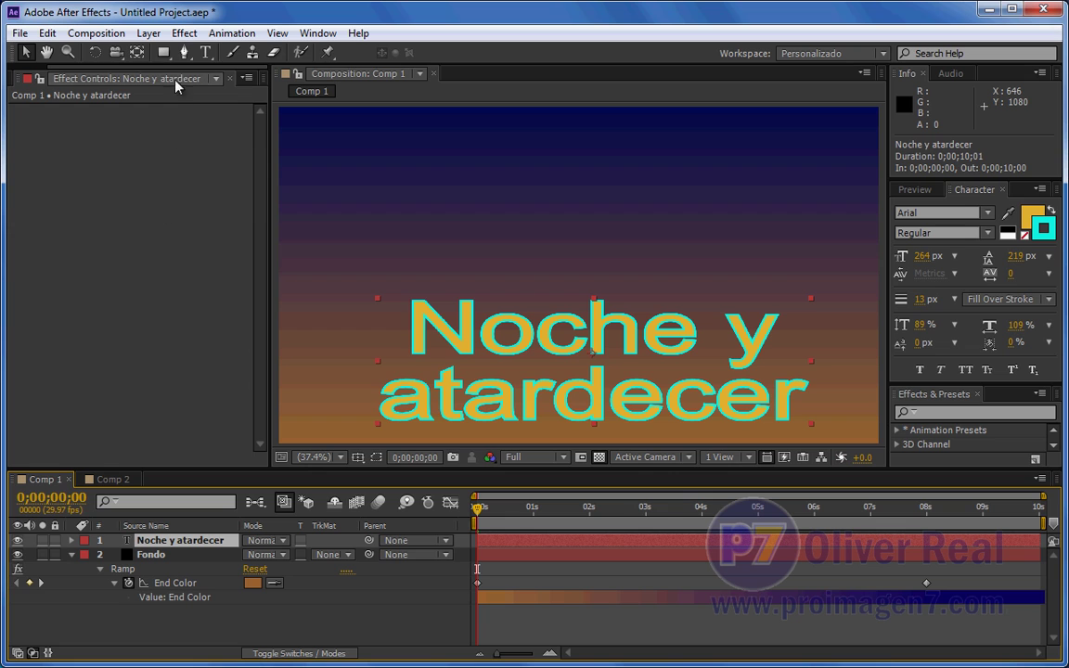
Apply the Generate > Ramp effect to the 'Noche y atardecer' title layer
click(183, 34)
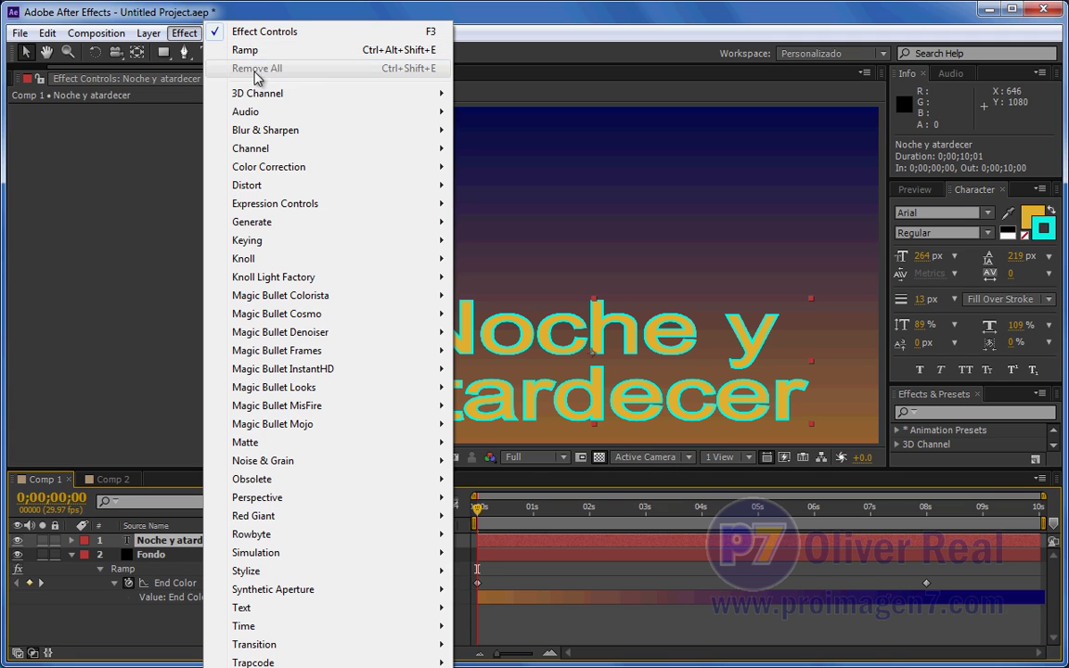
mouse_move(245, 222)
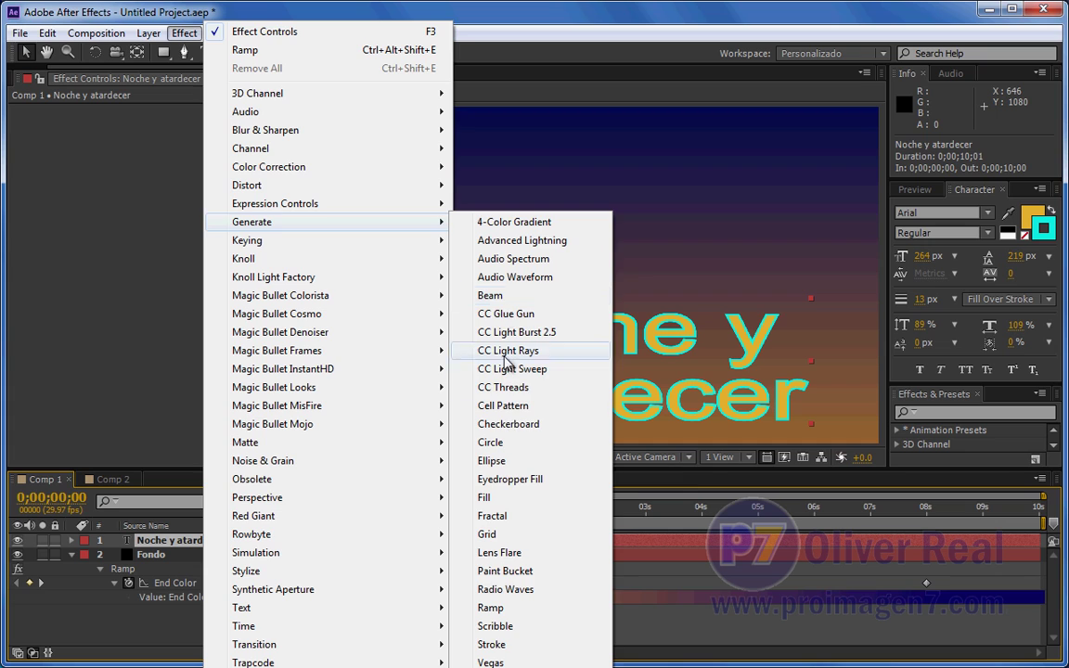
click(491, 608)
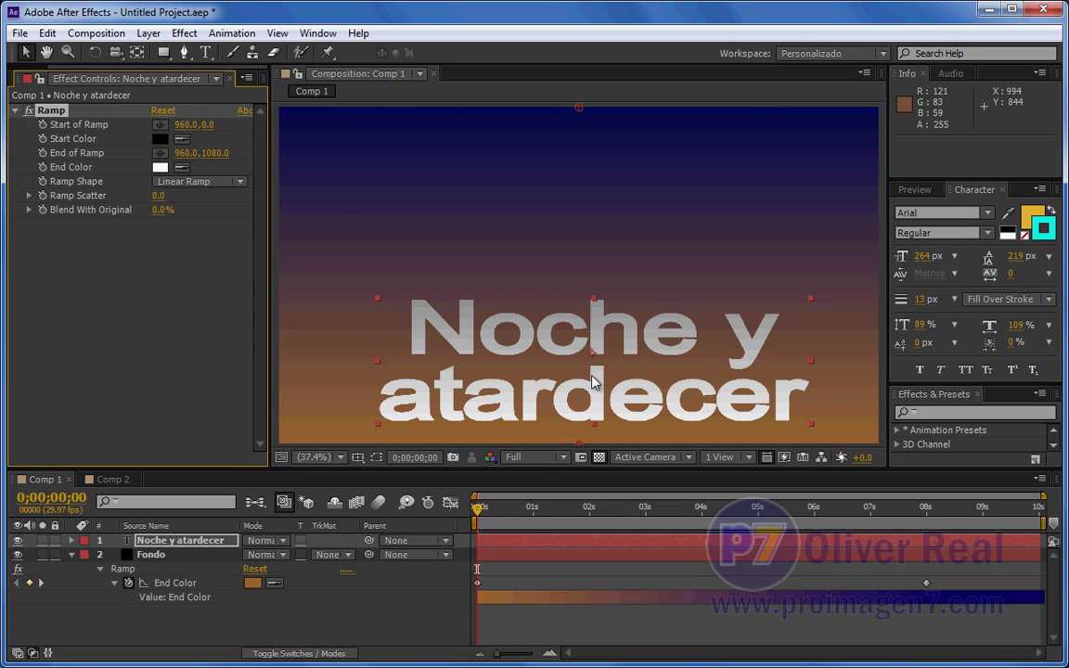
Drag the title up, then down to the bottom, then nudge it up and right
drag(600, 400, 581, 207)
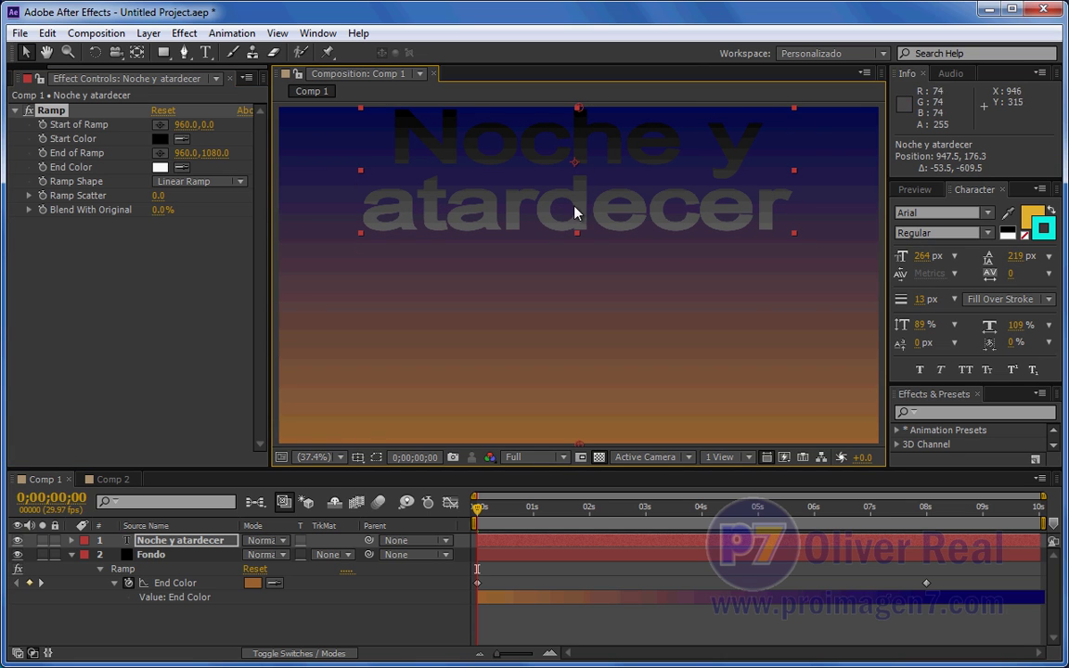
drag(575, 210, 569, 427)
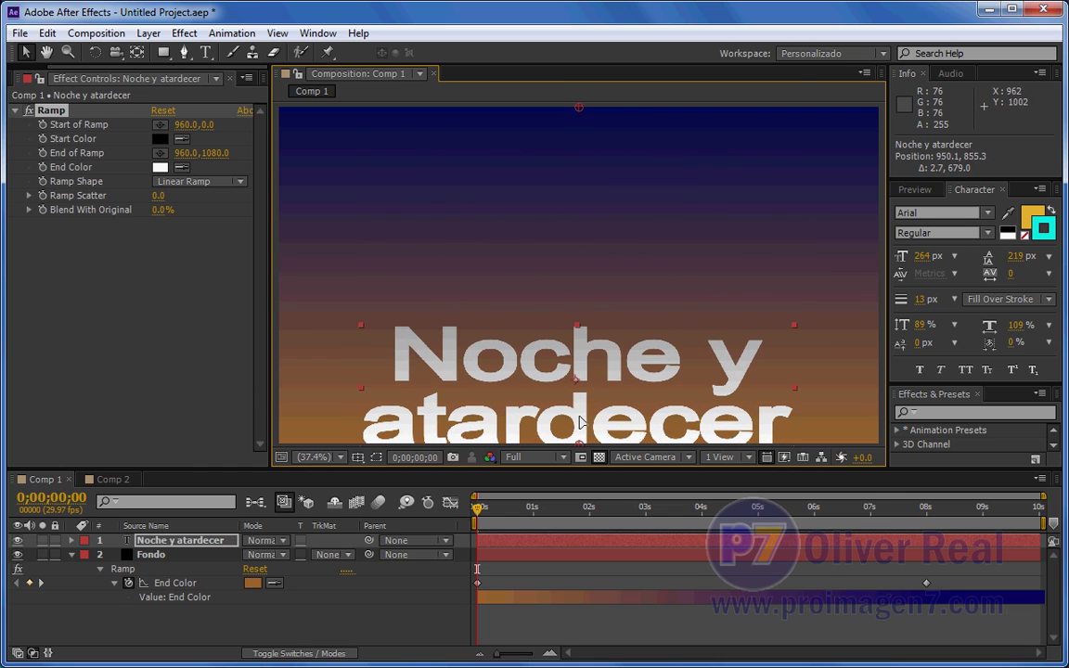
mouse_move(569, 427)
mouse_down()
mouse_move(584, 382)
mouse_move(579, 412)
mouse_up()
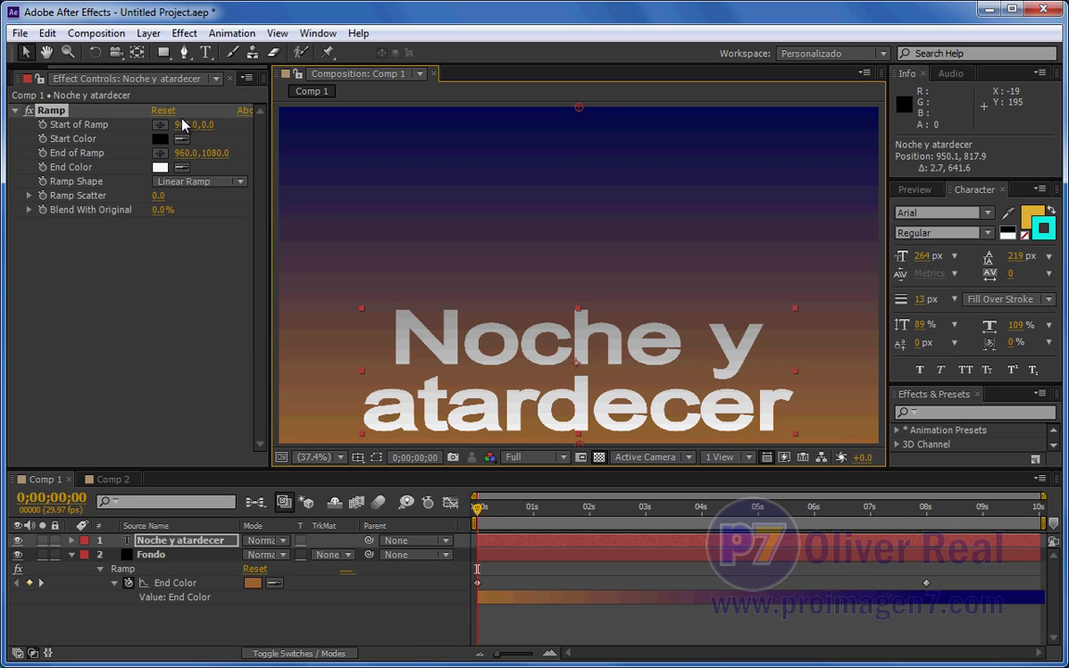
Lower the title Ramp's Start point to 965.3, 621.4, on the text's top line
mouse_move(202, 124)
mouse_down()
mouse_move(261, 129)
mouse_move(209, 136)
mouse_up()
drag(208, 125, 264, 121)
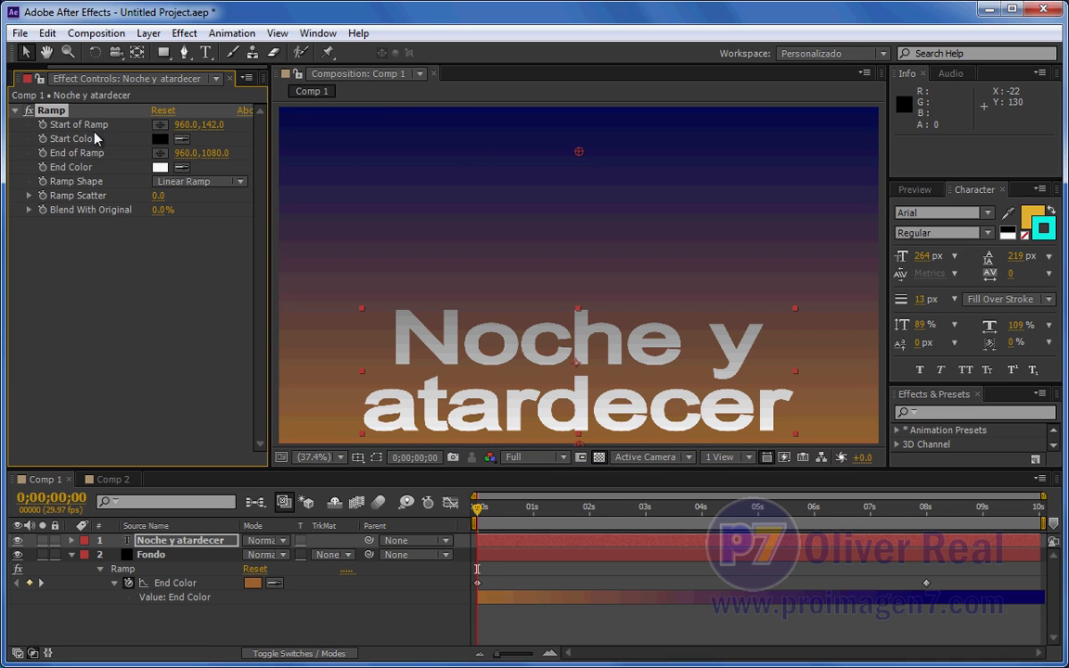
drag(210, 124, 265, 132)
drag(579, 171, 575, 225)
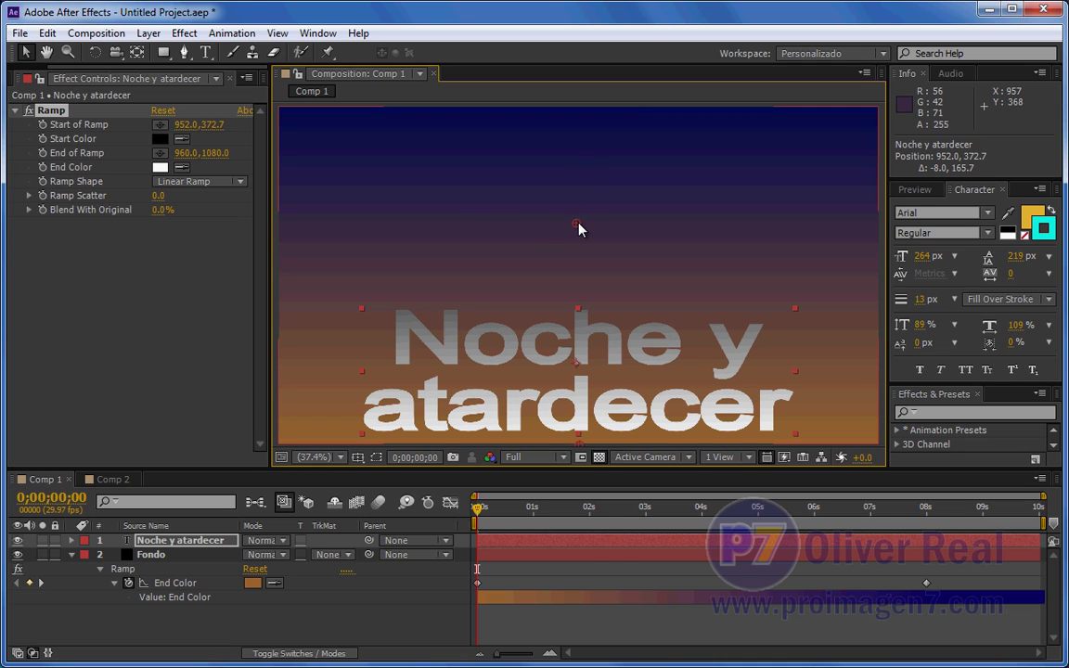
mouse_move(576, 225)
mouse_down()
mouse_move(575, 383)
mouse_move(580, 302)
mouse_up()
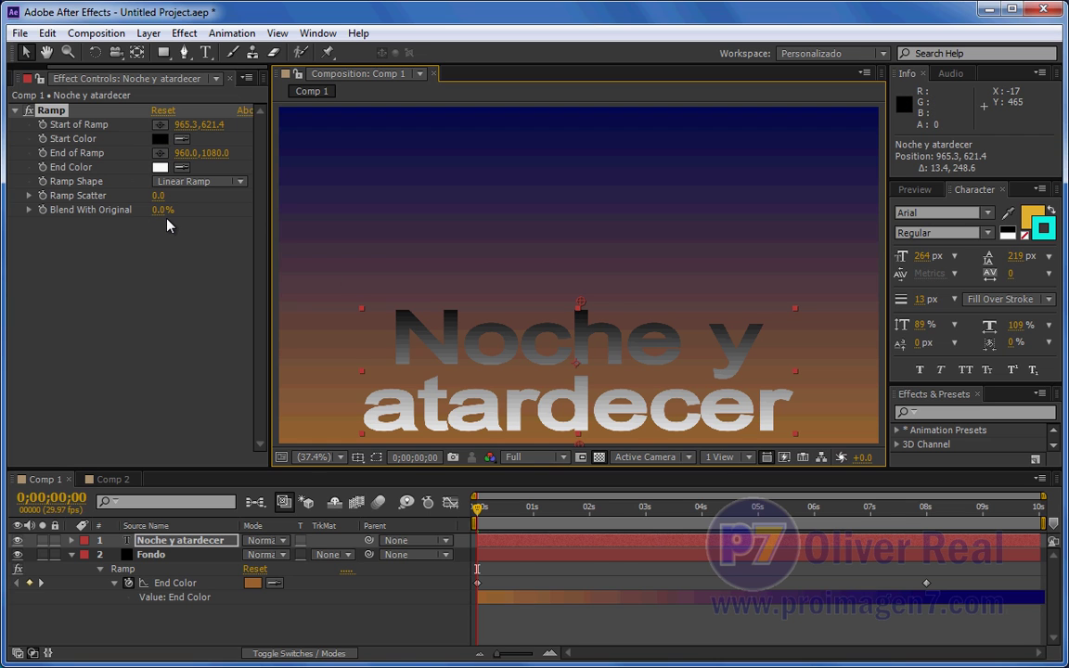
Set the title Ramp's Start Color to orange
click(159, 138)
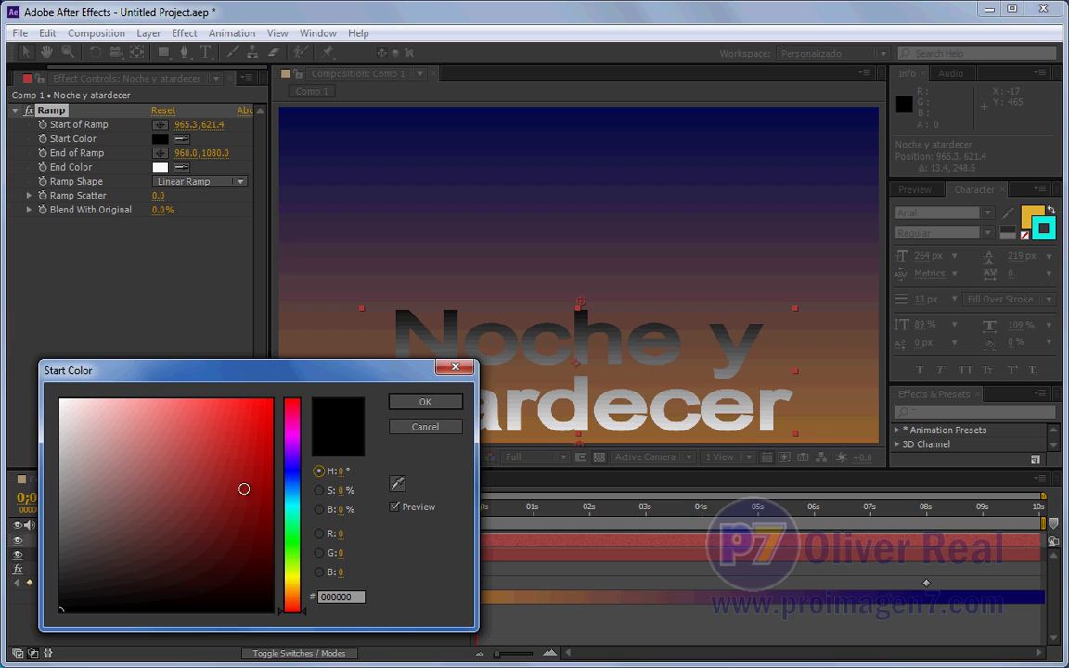
click(292, 590)
drag(219, 449, 229, 435)
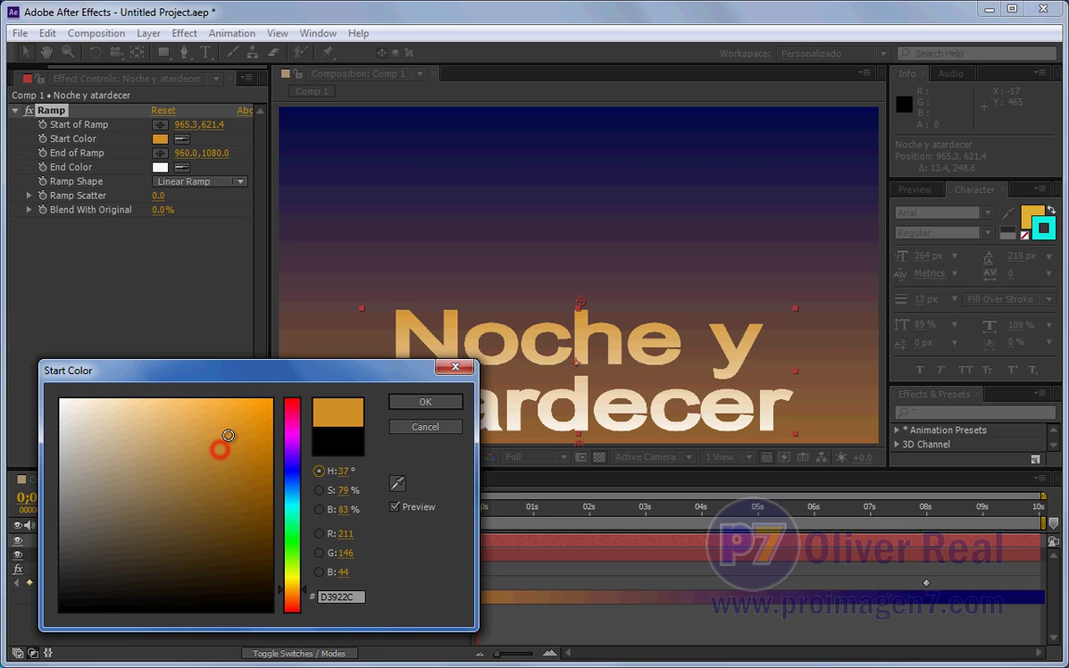
click(425, 401)
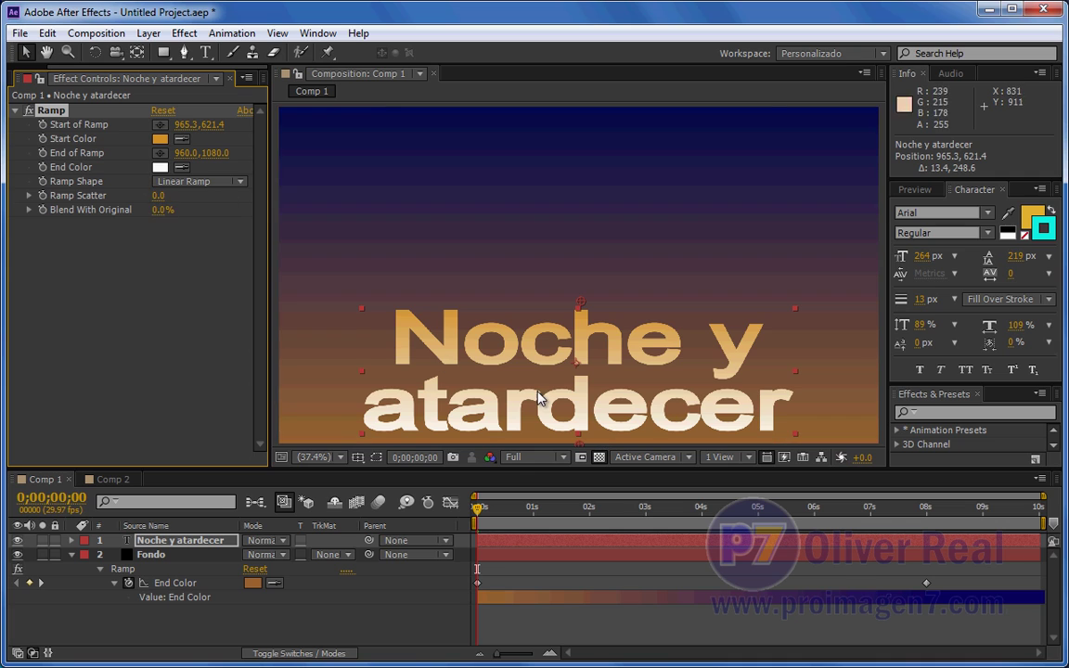
Move End of Ramp to 960.0, 1056.0 and set its End Color to dark green
drag(216, 154, 193, 139)
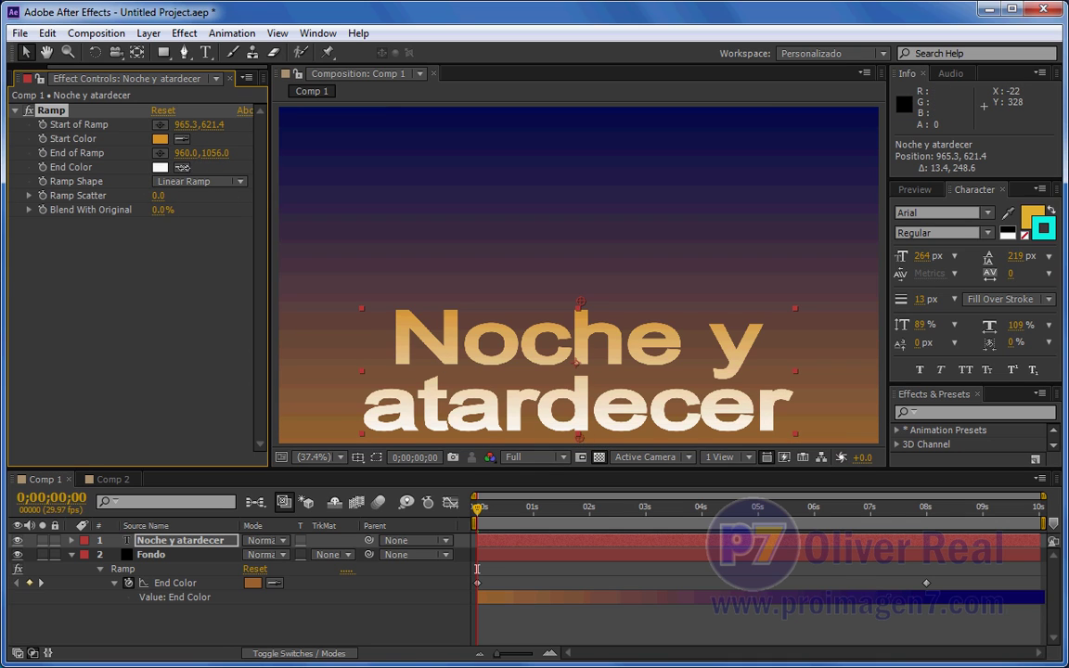
click(160, 168)
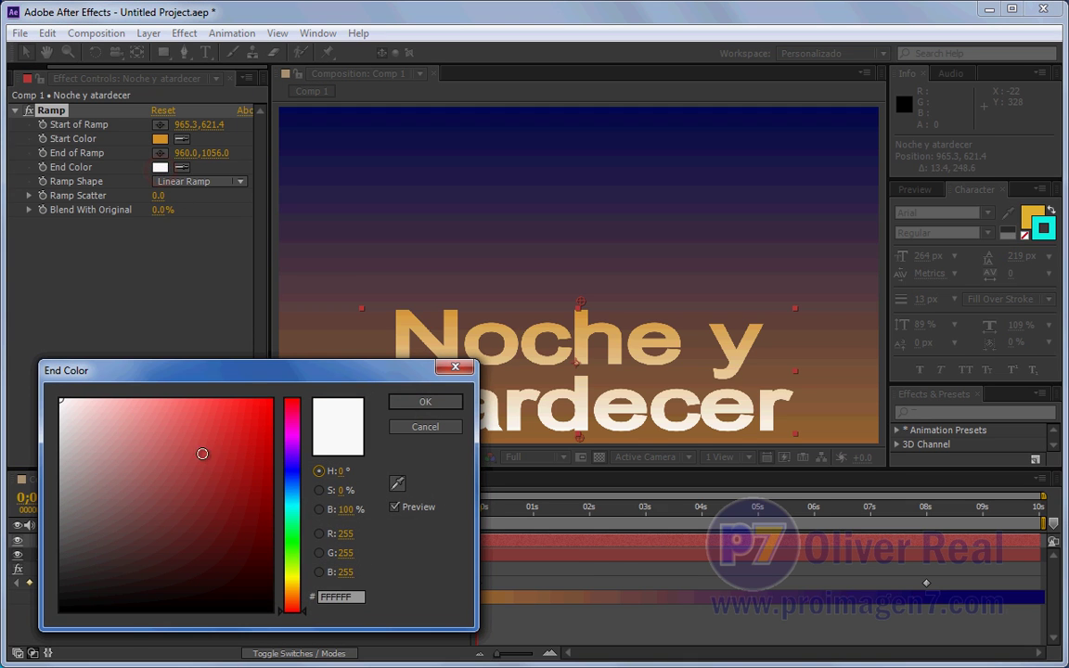
drag(292, 506, 291, 548)
mouse_move(160, 542)
mouse_down()
mouse_move(129, 562)
mouse_move(160, 562)
mouse_up()
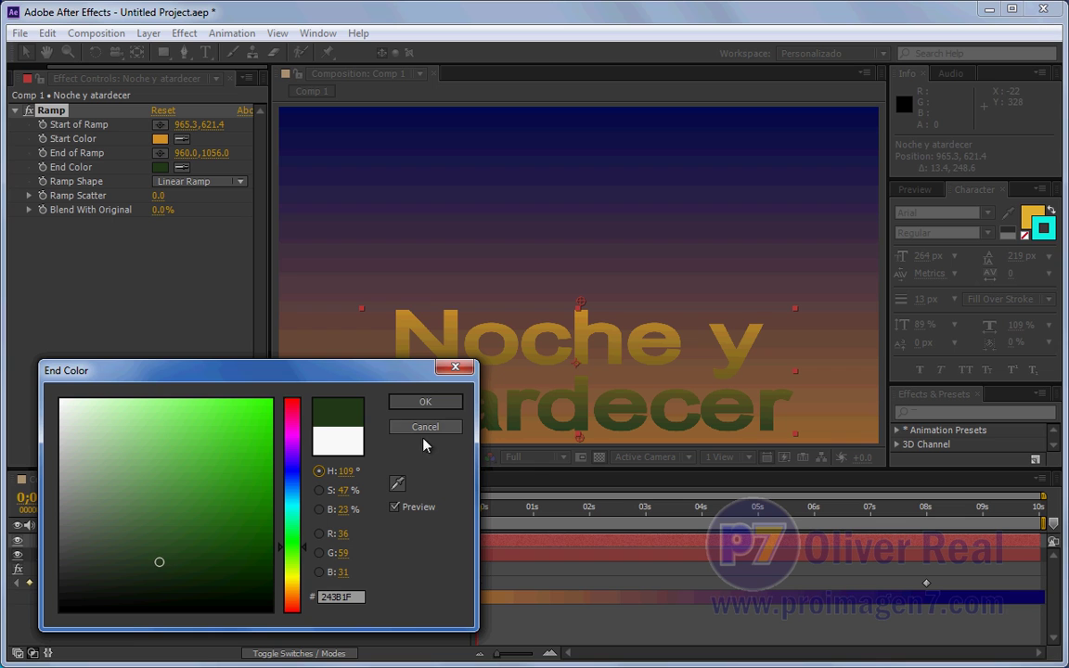
click(425, 403)
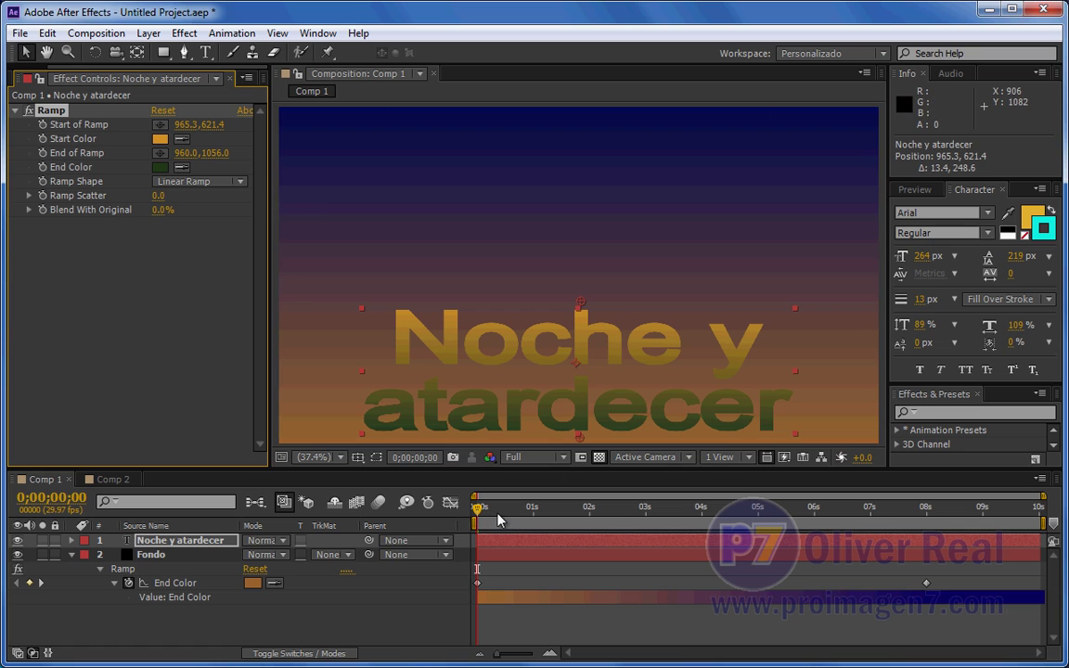
Return to frame 0 and reveal the title layer's Anchor Point (0.0, 0.0)
drag(476, 514, 477, 515)
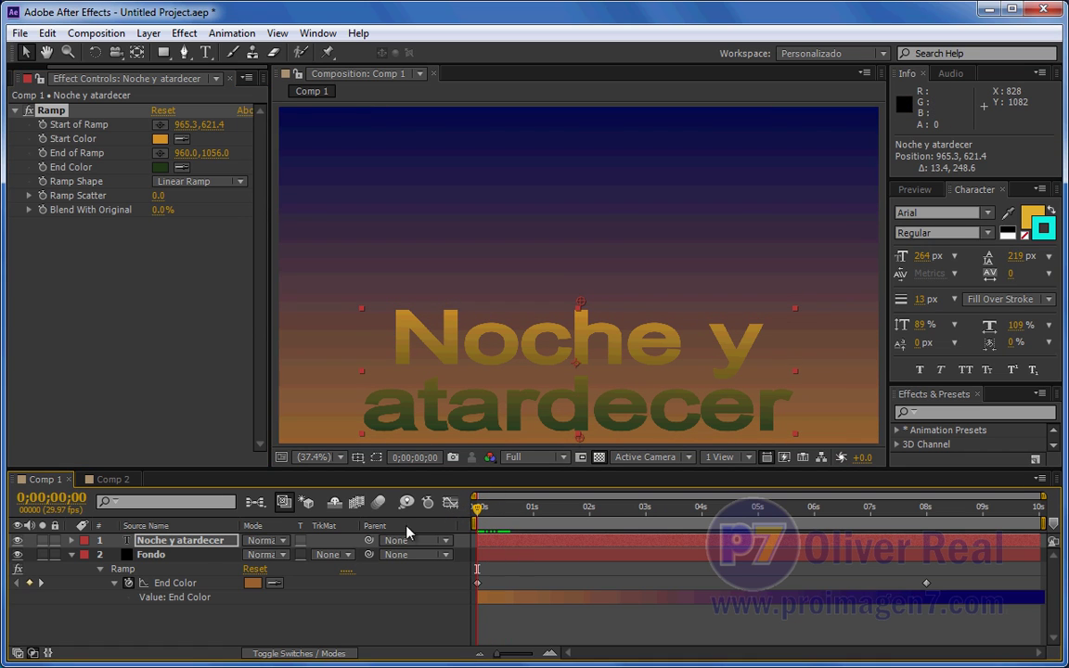
click(206, 540)
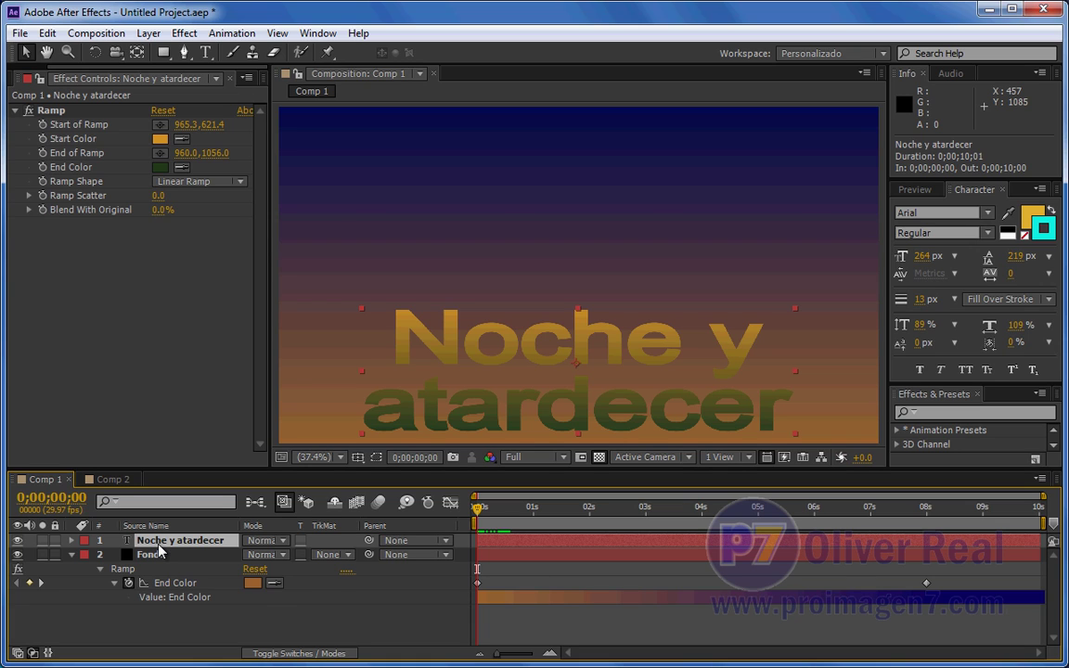
key(a)
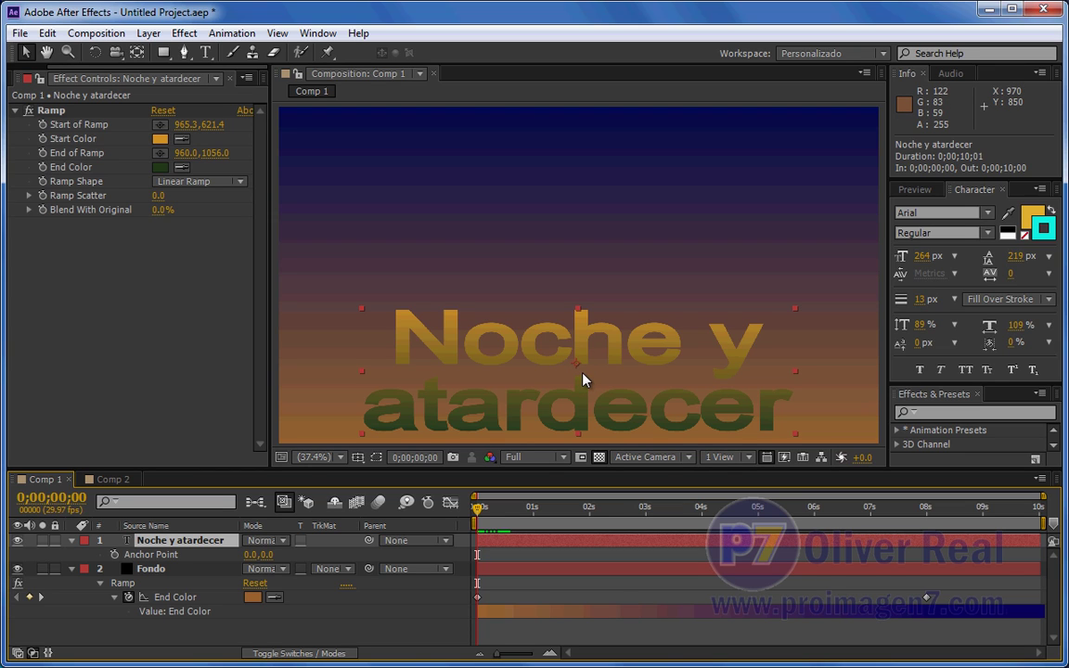
Browse the title's Transform properties, ending with only Position (950.1, 817.9) shown
key(p)
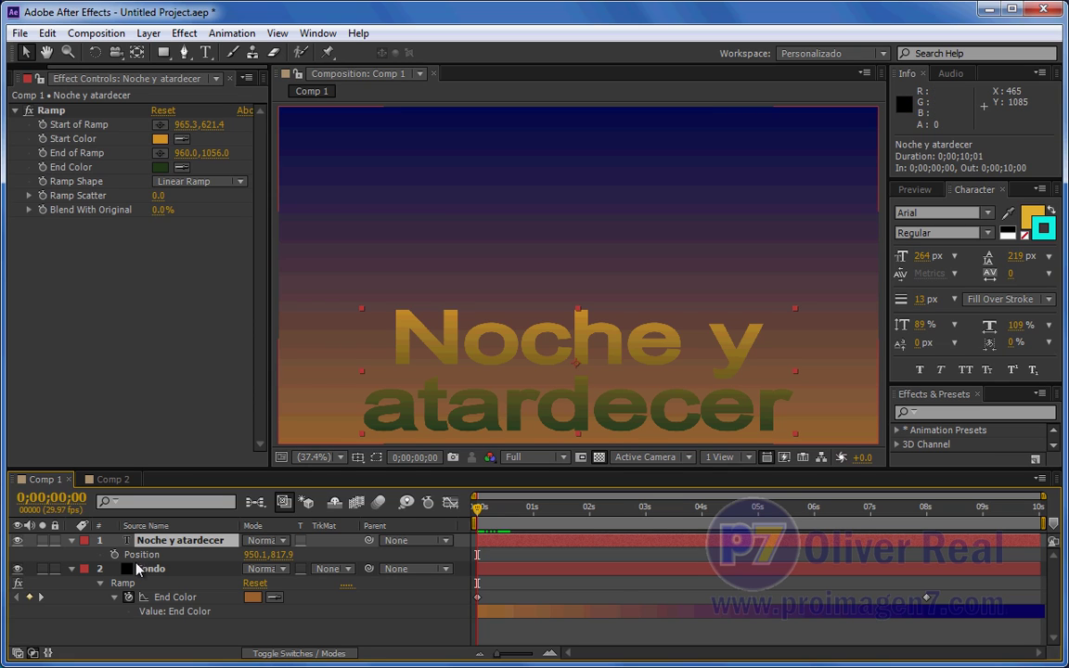
click(72, 540)
click(73, 540)
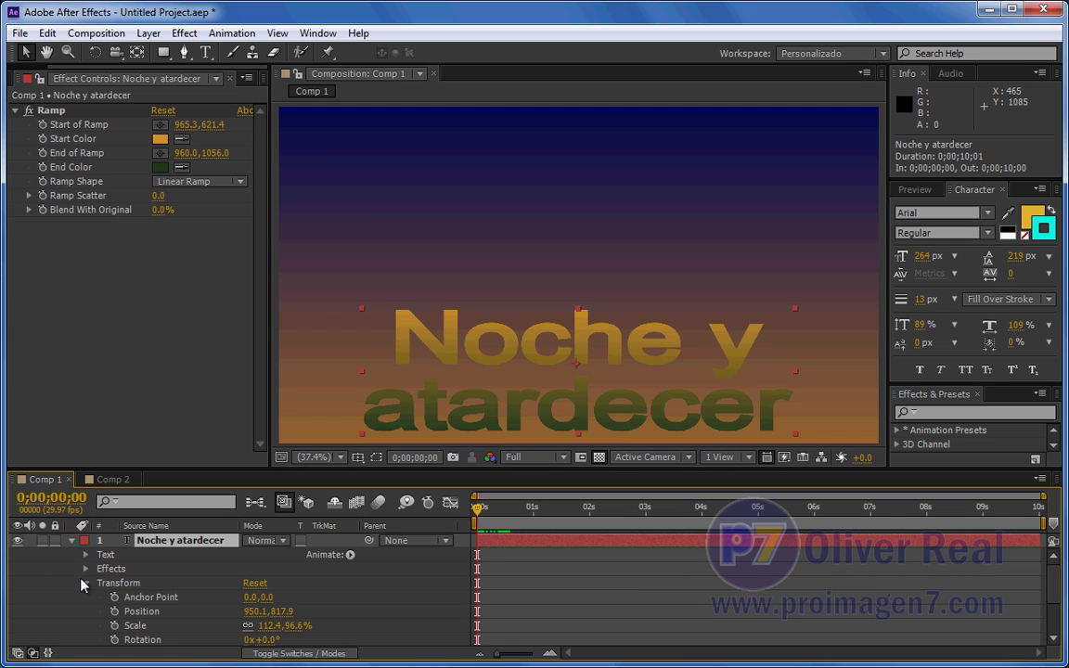
scroll(94, 604, down, 3)
scroll(94, 603, up, 2)
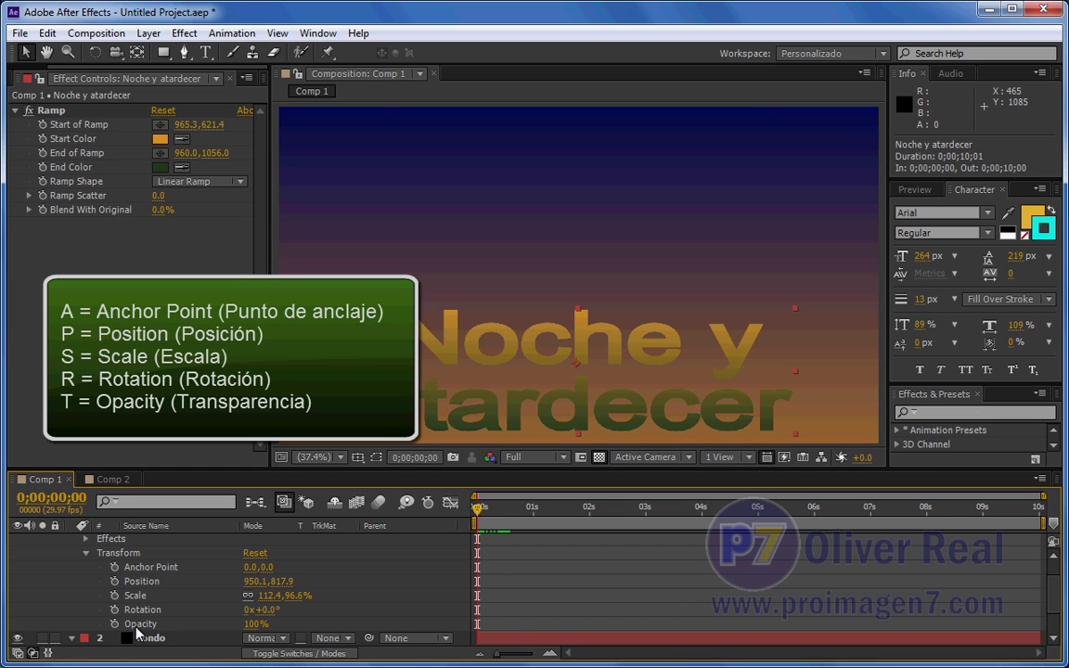
click(85, 553)
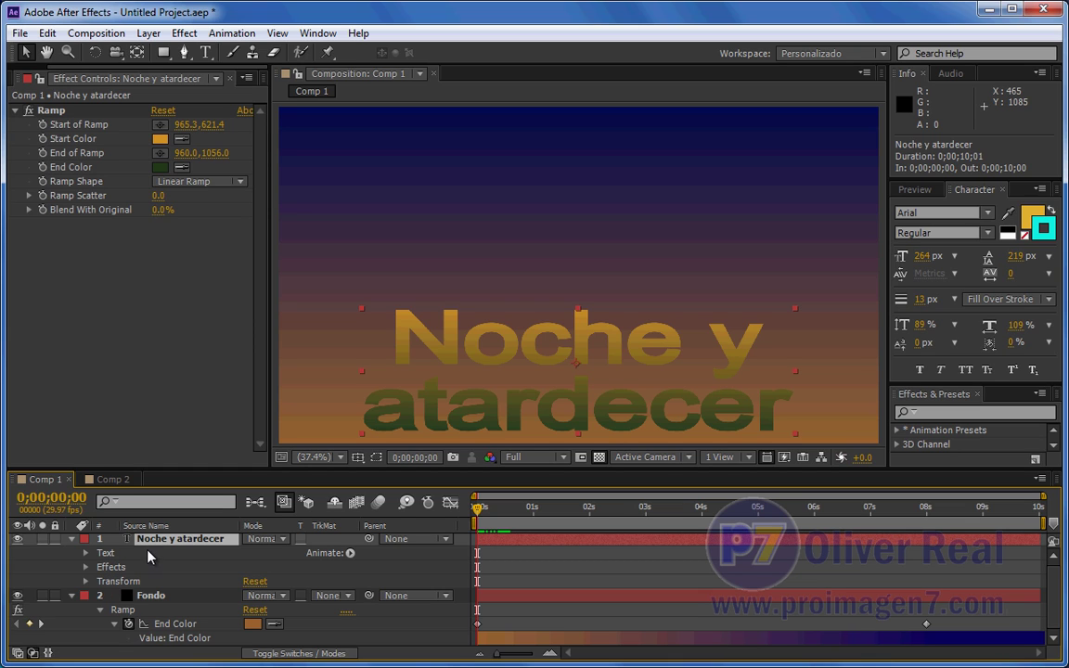
click(86, 582)
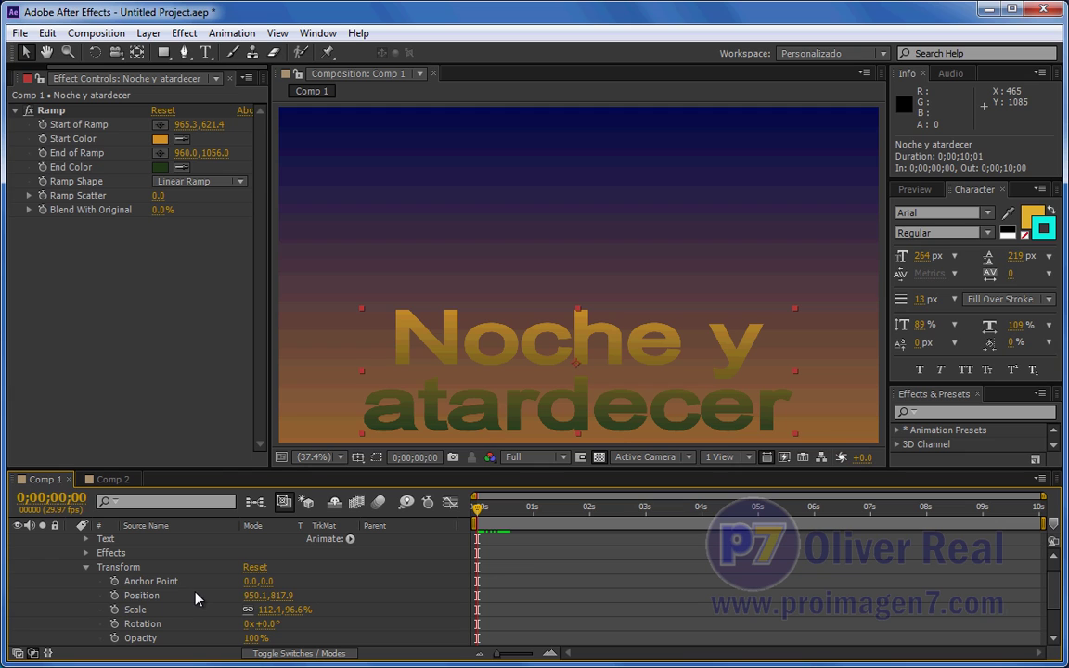
scroll(102, 559, up, 1)
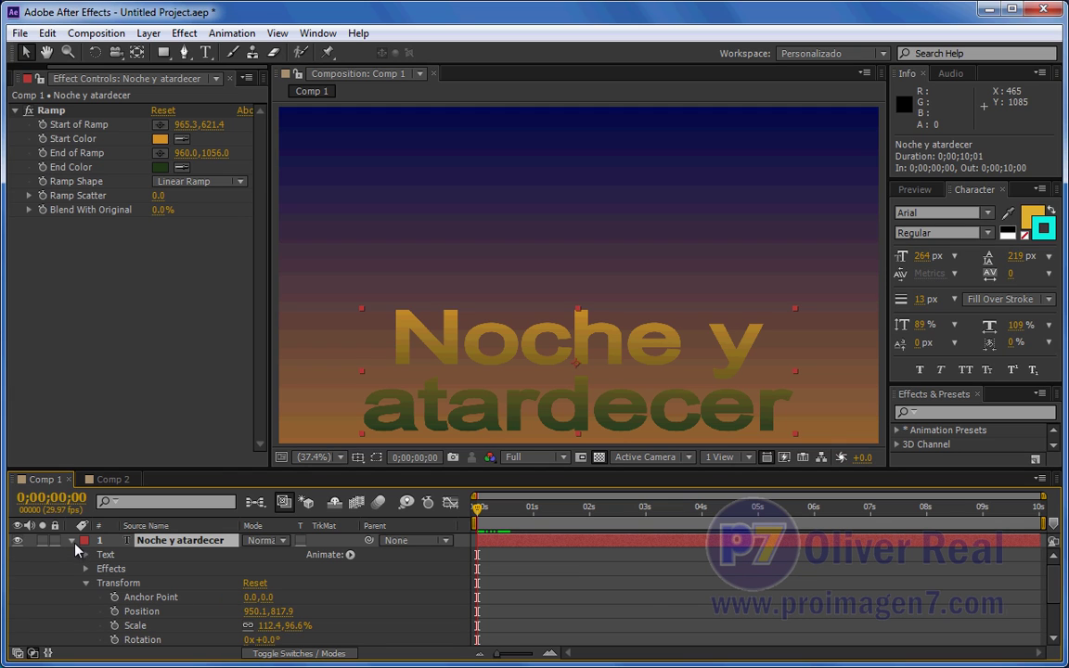
click(72, 541)
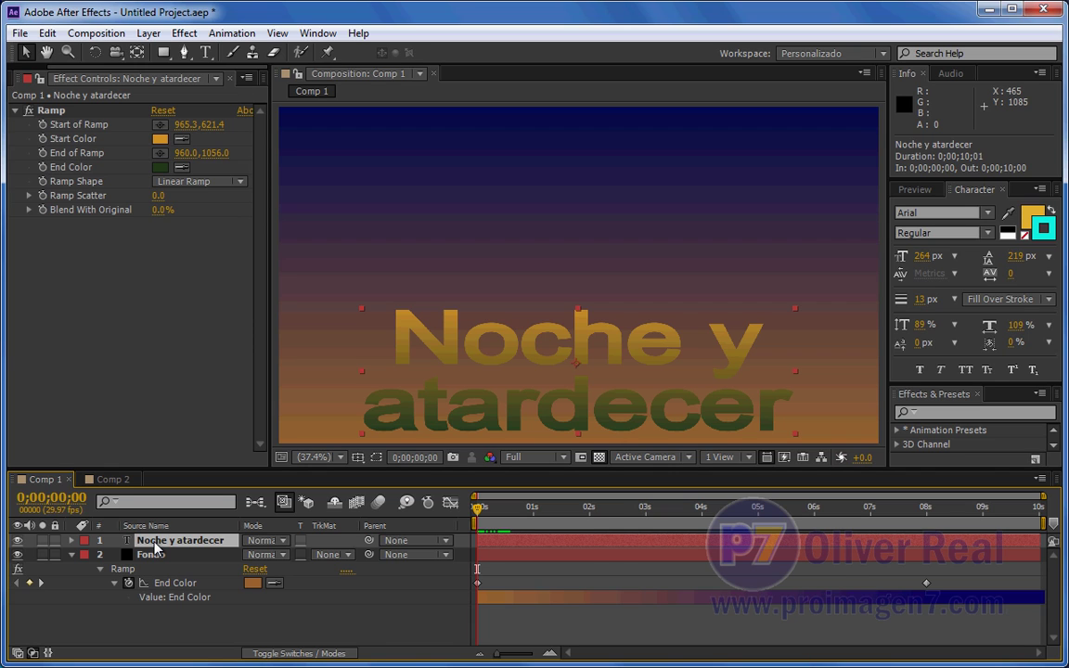
key(p)
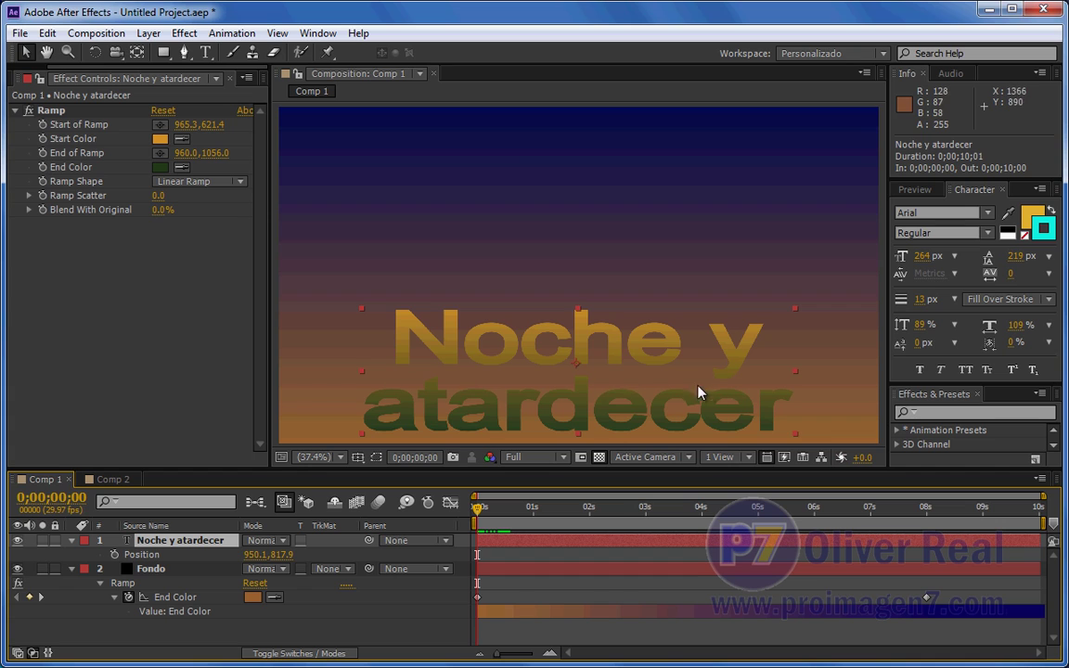
Keyframe the title's Position from X 787.1 at 0s to X 1072.1 at 8s
click(250, 554)
mouse_move(251, 554)
mouse_down()
mouse_move(139, 567)
mouse_move(139, 615)
mouse_up()
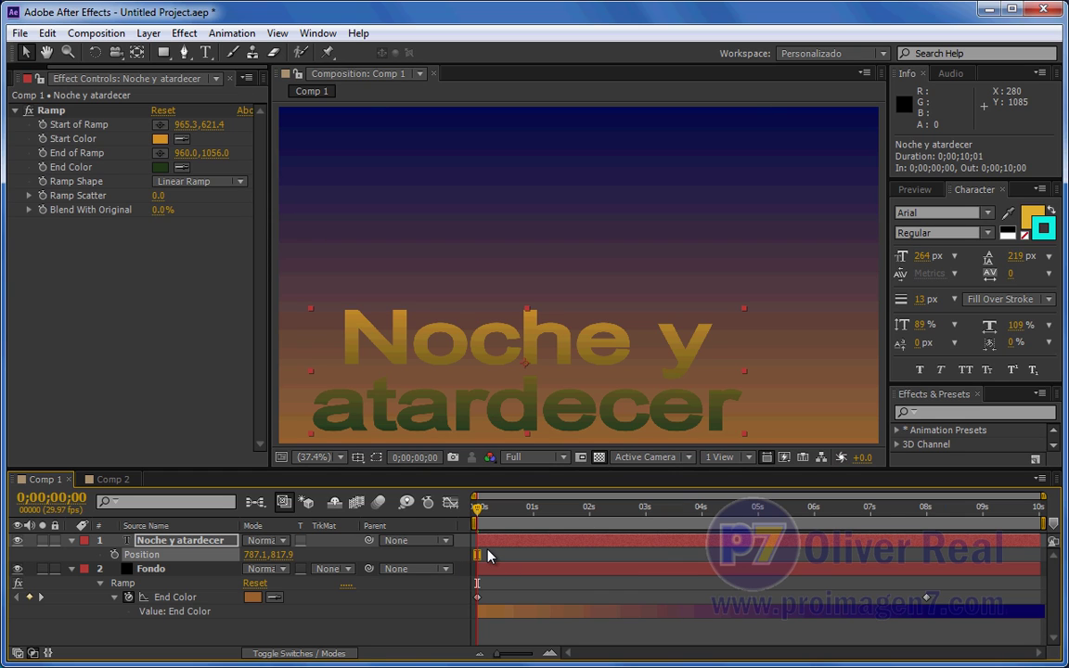
click(114, 554)
drag(477, 507, 928, 527)
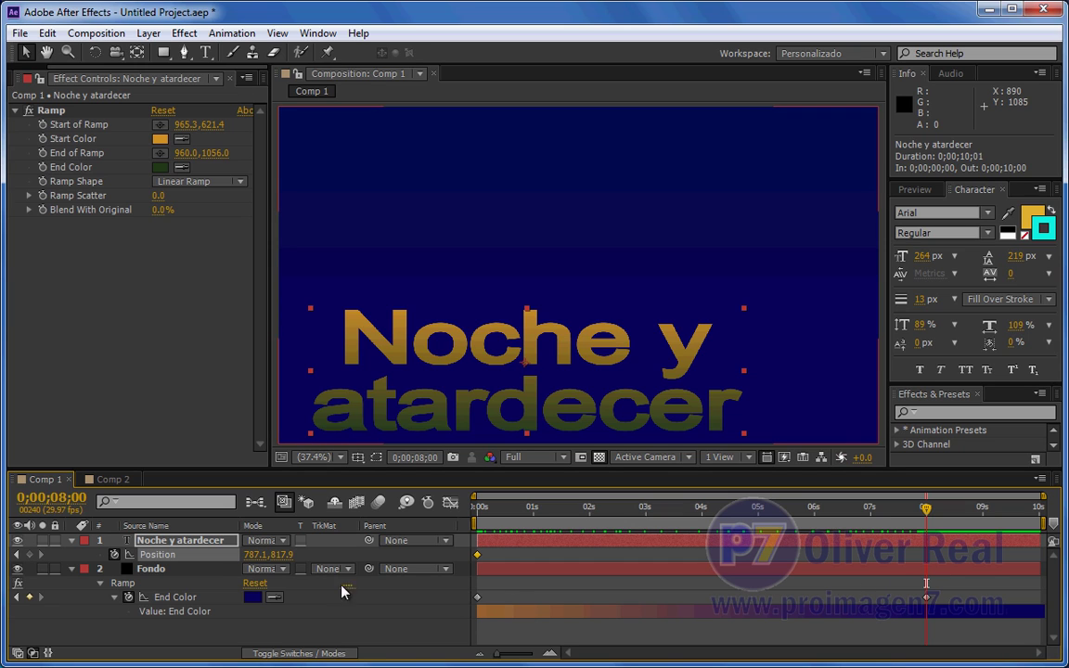
mouse_move(251, 560)
mouse_down()
mouse_move(483, 566)
mouse_move(489, 600)
mouse_up()
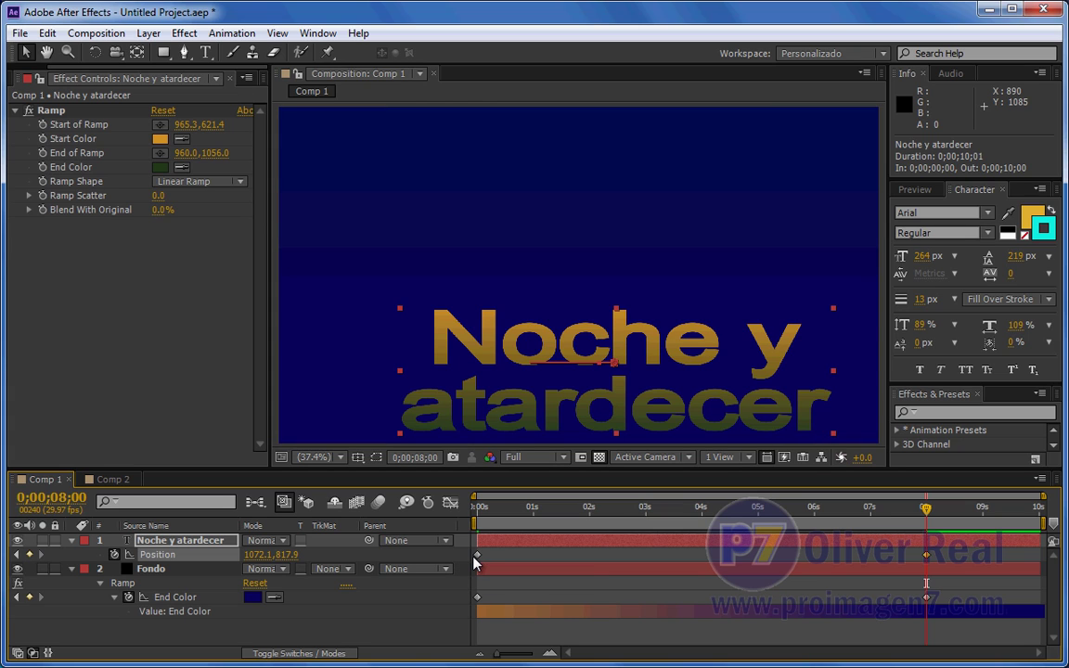
click(477, 509)
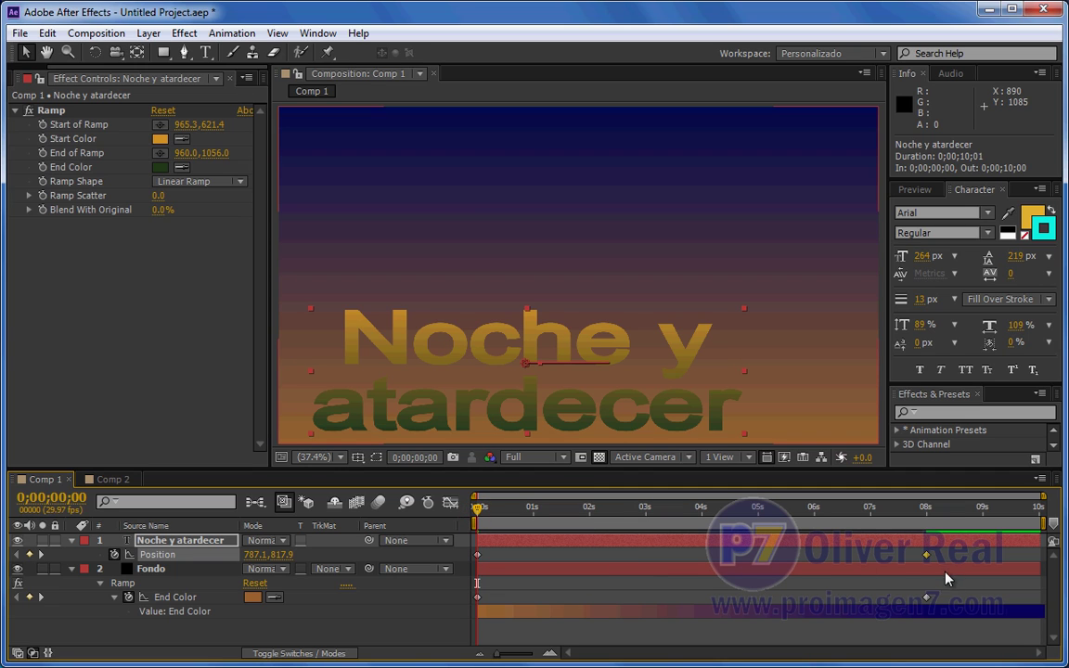
Scrub through the timeline to preview the title sliding across the frame
click(484, 509)
drag(486, 511, 553, 517)
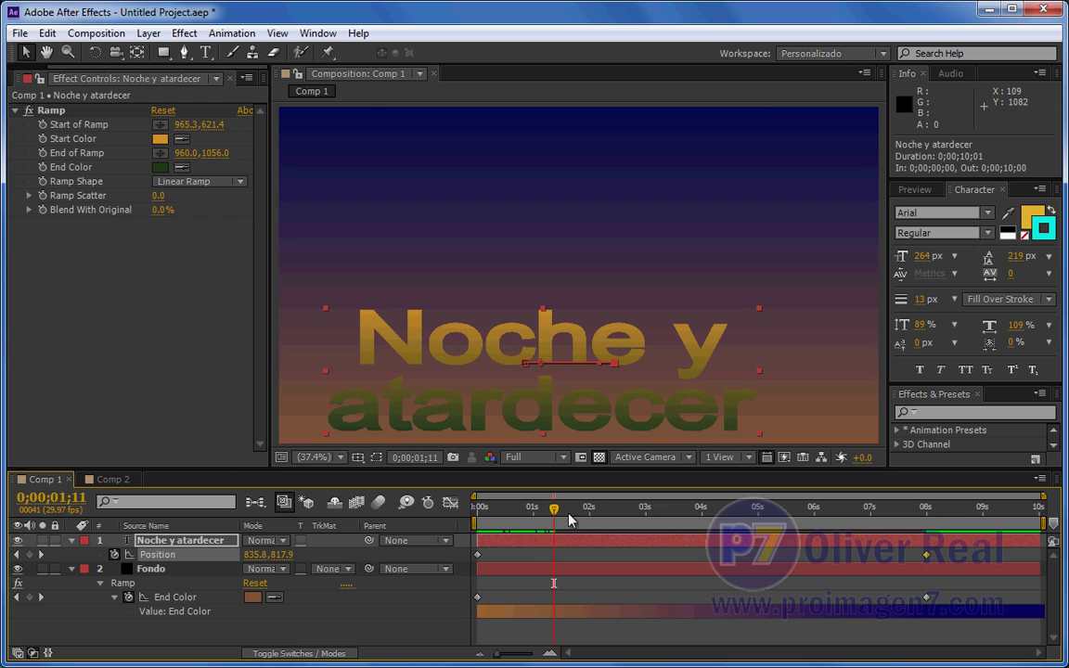
mouse_move(553, 507)
mouse_down()
mouse_move(923, 526)
mouse_move(559, 519)
mouse_move(760, 522)
mouse_move(756, 512)
mouse_move(508, 507)
mouse_move(930, 516)
mouse_up()
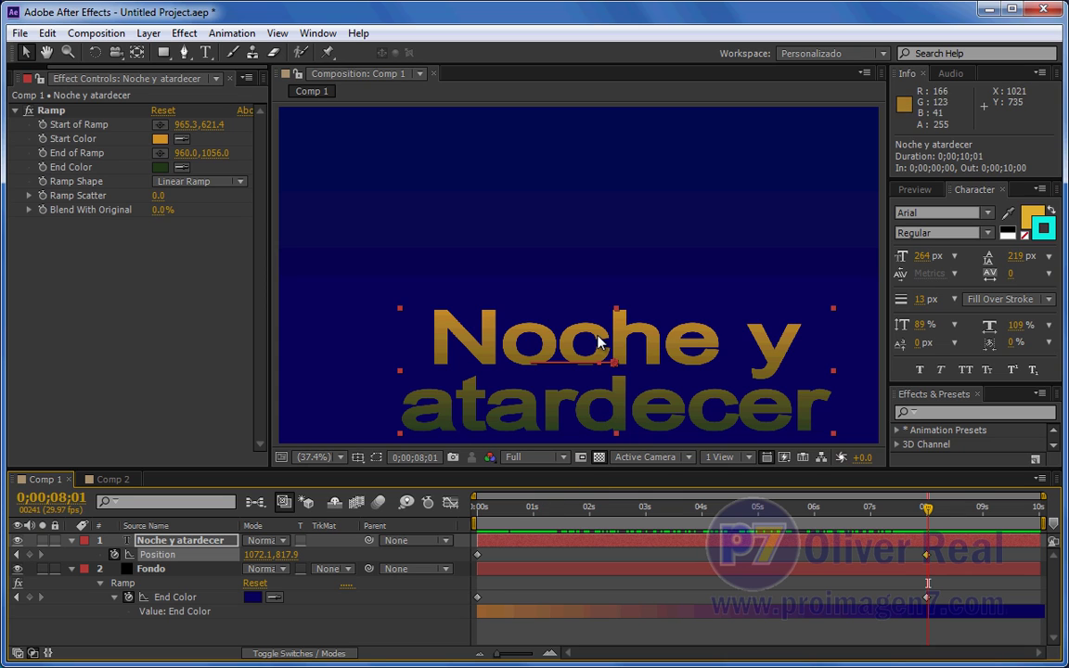
Return to 0s and select the Fondo layer to show its Ramp settings
drag(592, 515, 476, 515)
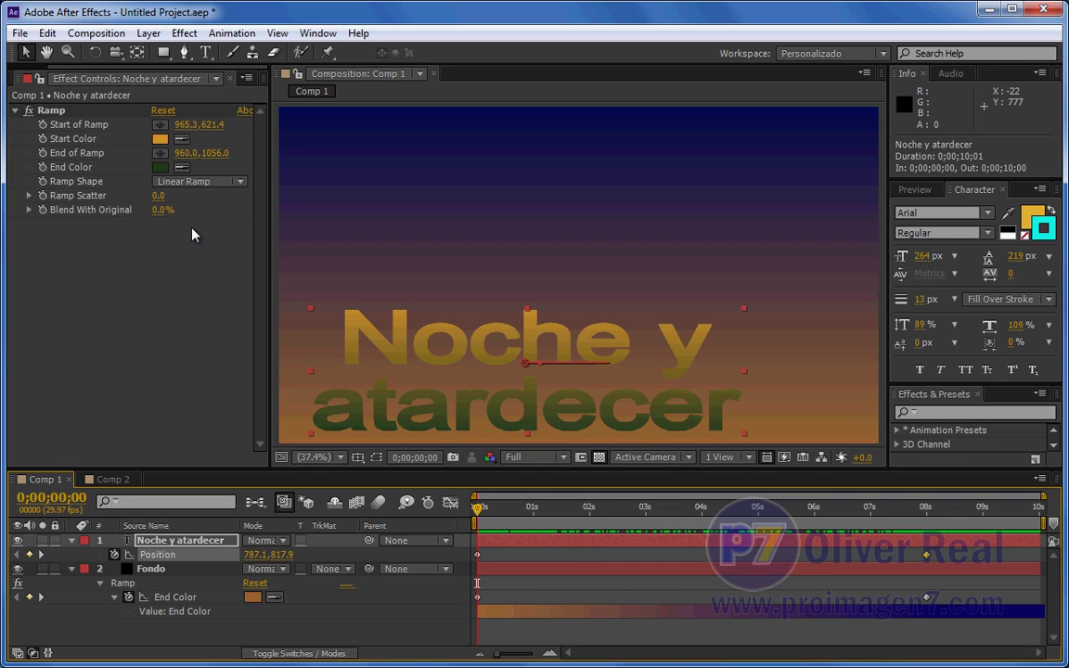
click(179, 540)
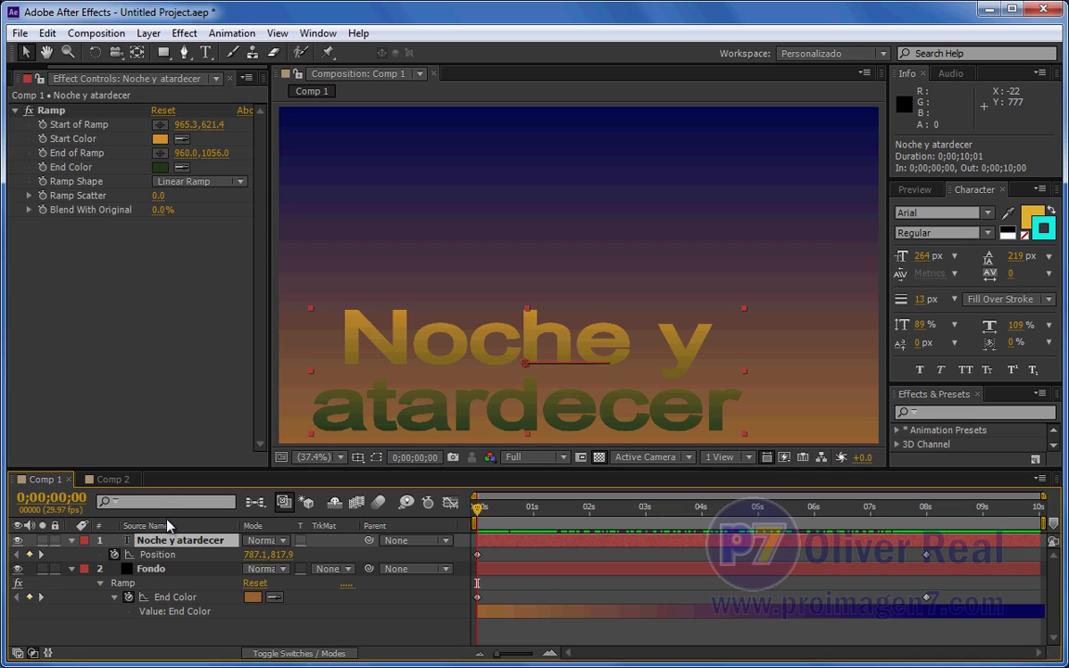
click(148, 568)
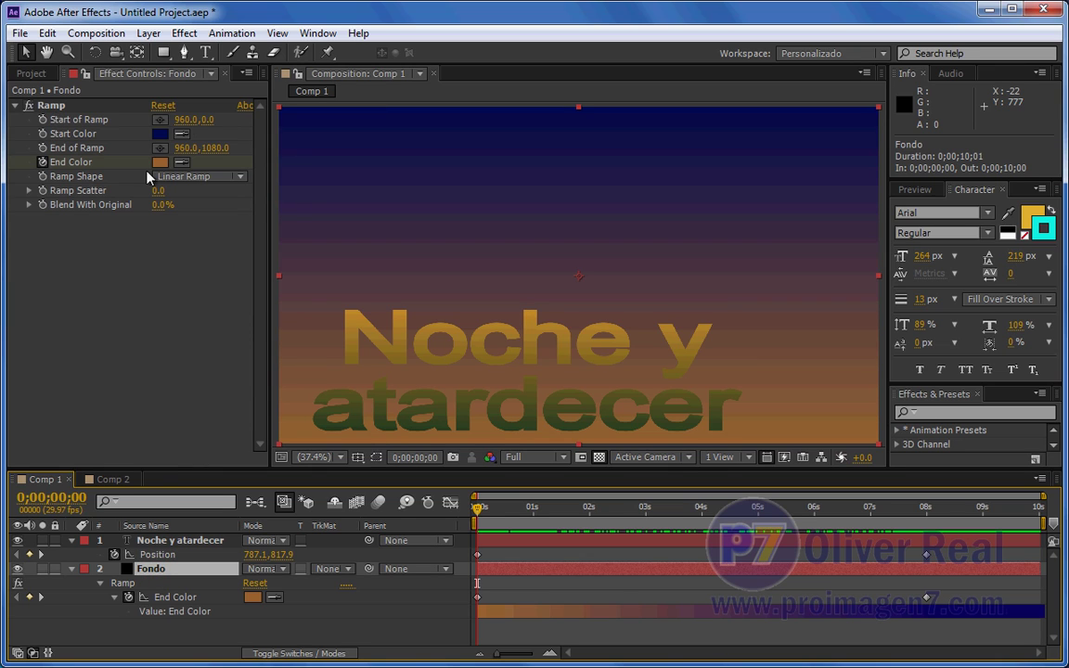
Keyframe the title Ramp's Start and End Colors at 0s and list keyframed properties with U
click(175, 541)
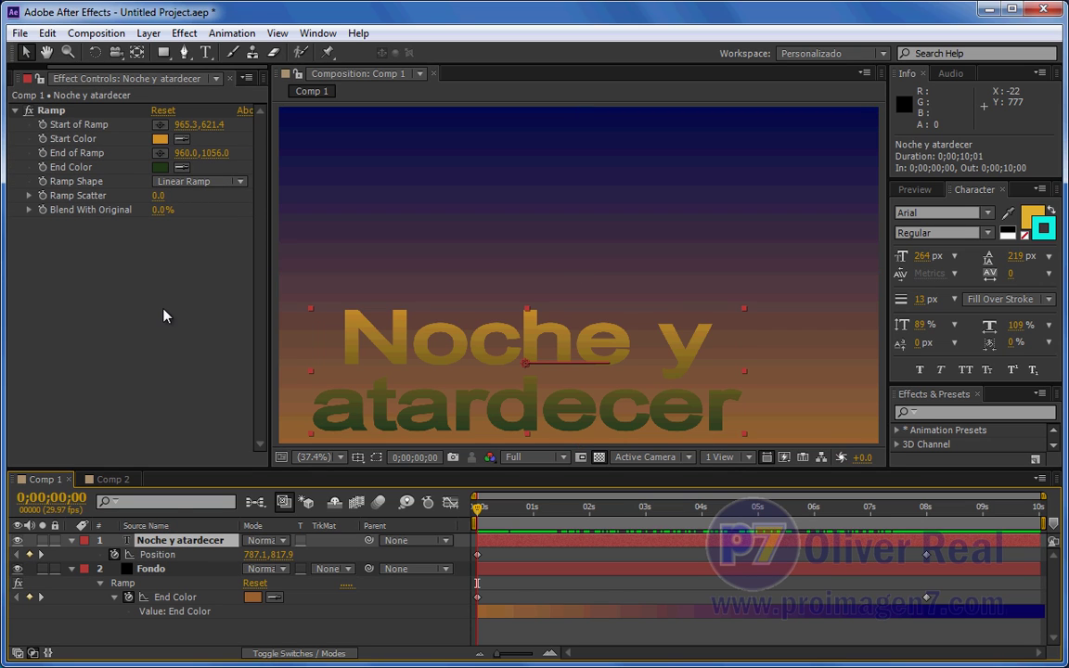
click(42, 138)
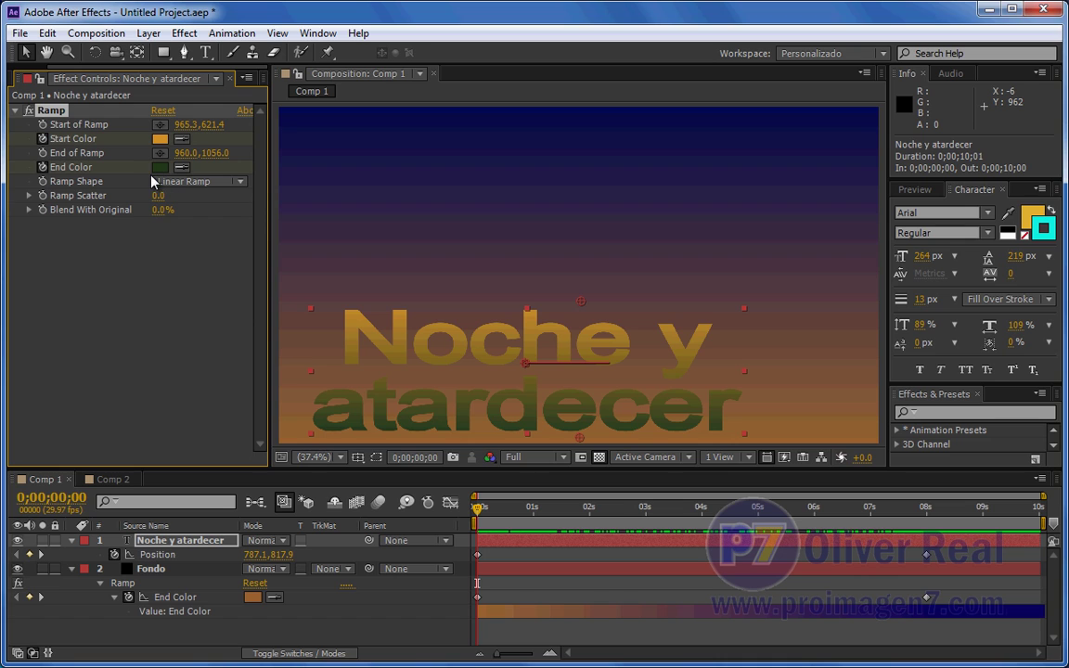
click(162, 543)
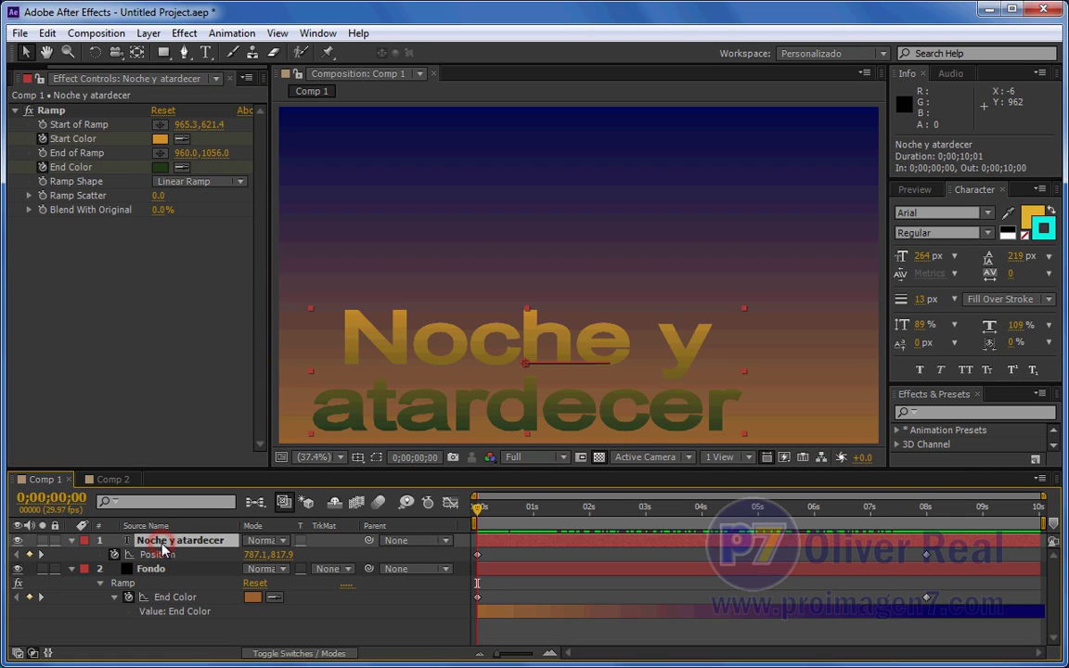
key(u)
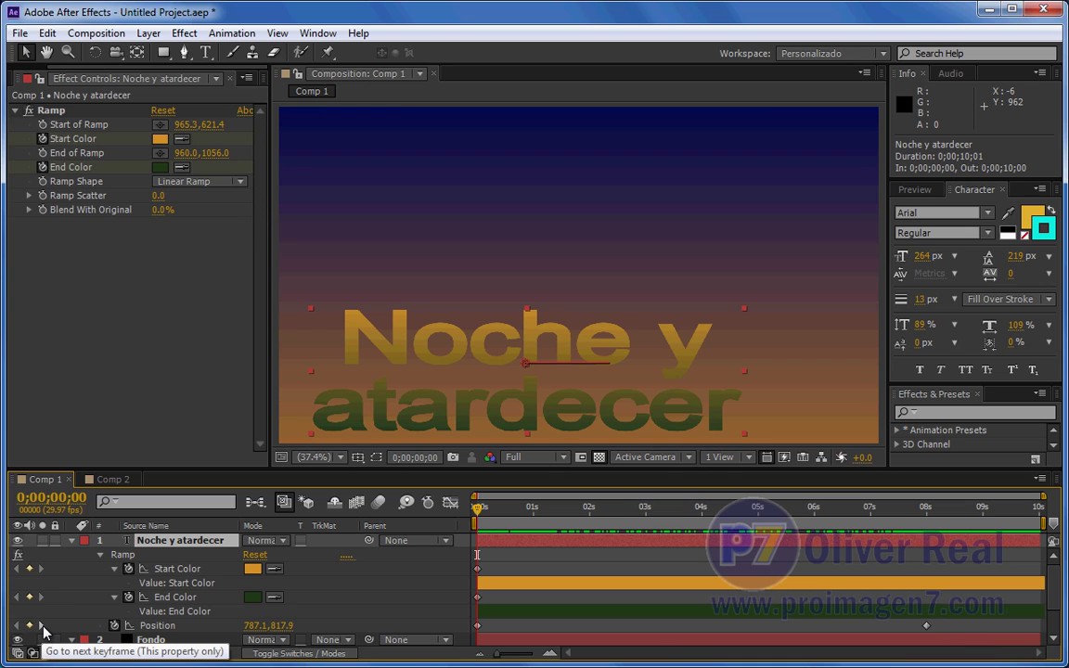
At 8 s, change the title Ramp's Start Color to teal 469D9E
click(41, 625)
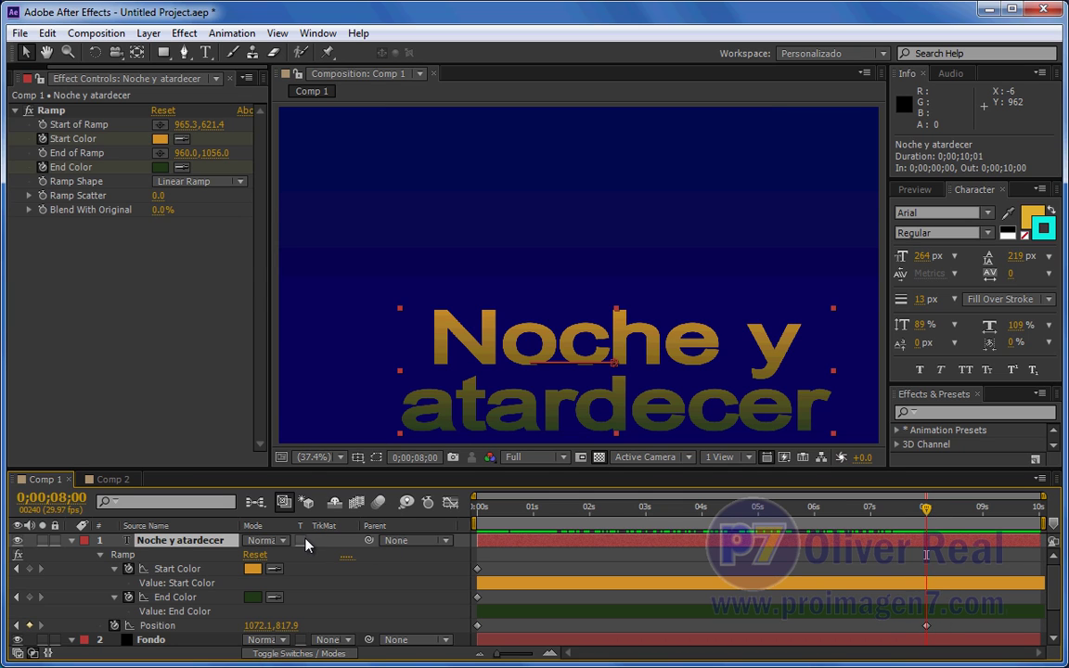
click(253, 570)
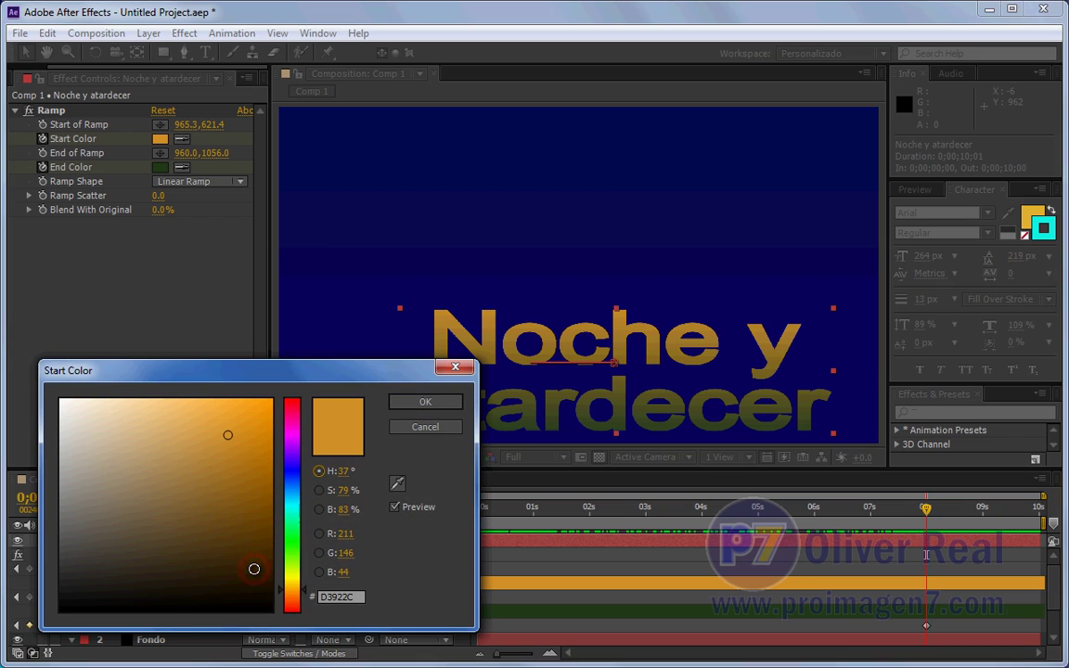
click(293, 509)
mouse_move(206, 397)
mouse_down()
mouse_move(162, 488)
mouse_move(184, 478)
mouse_up()
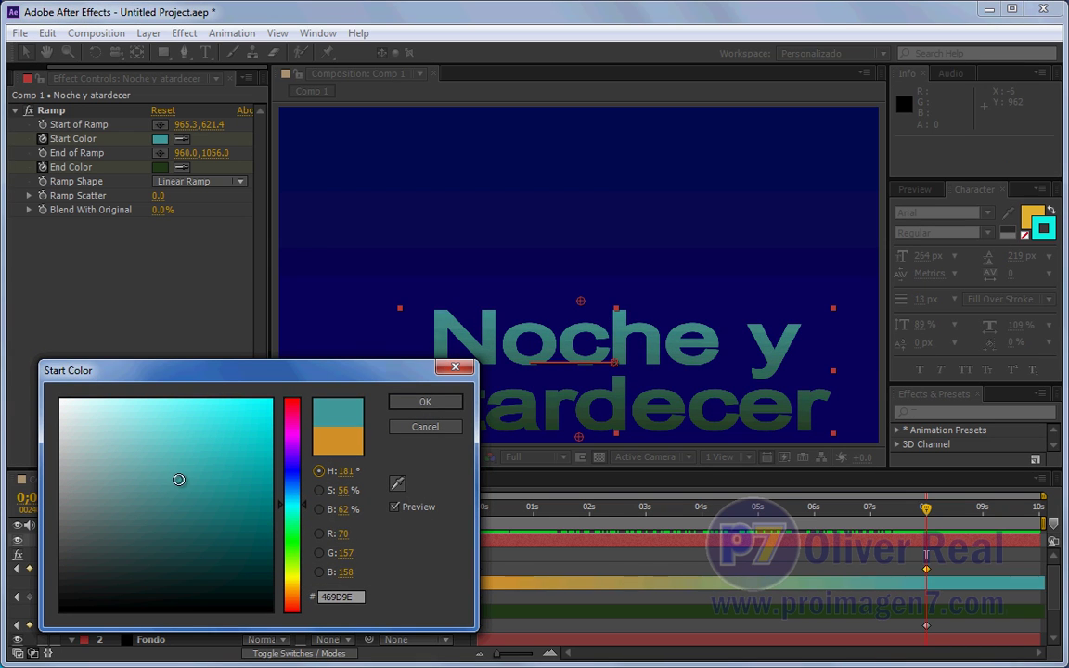
click(450, 402)
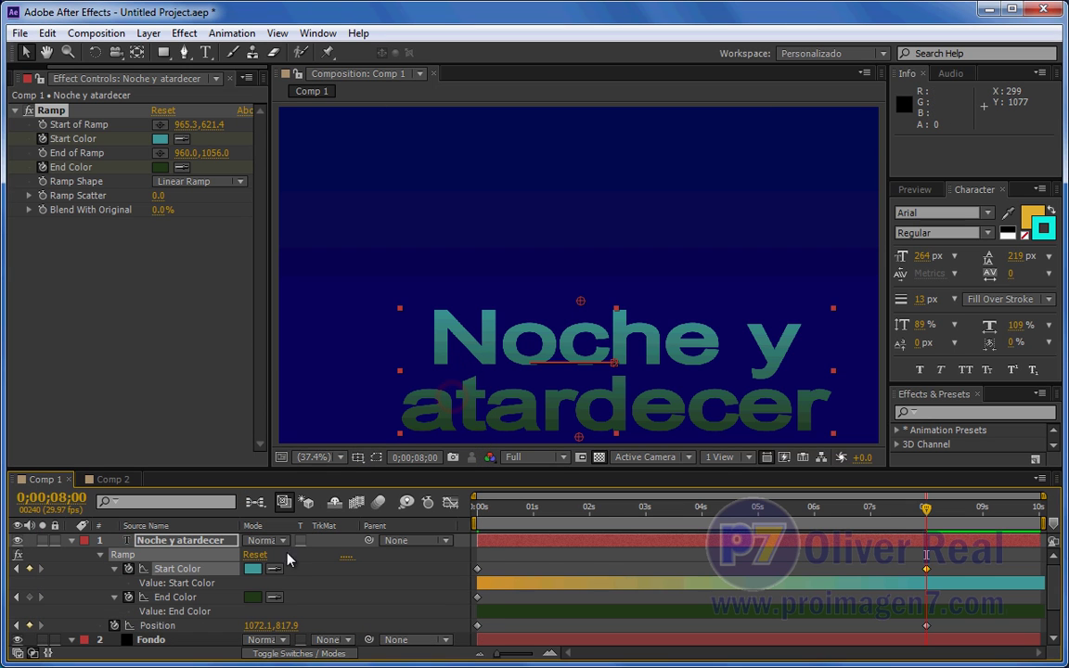
Set the title Ramp's End Color to dark purple 312461
click(257, 599)
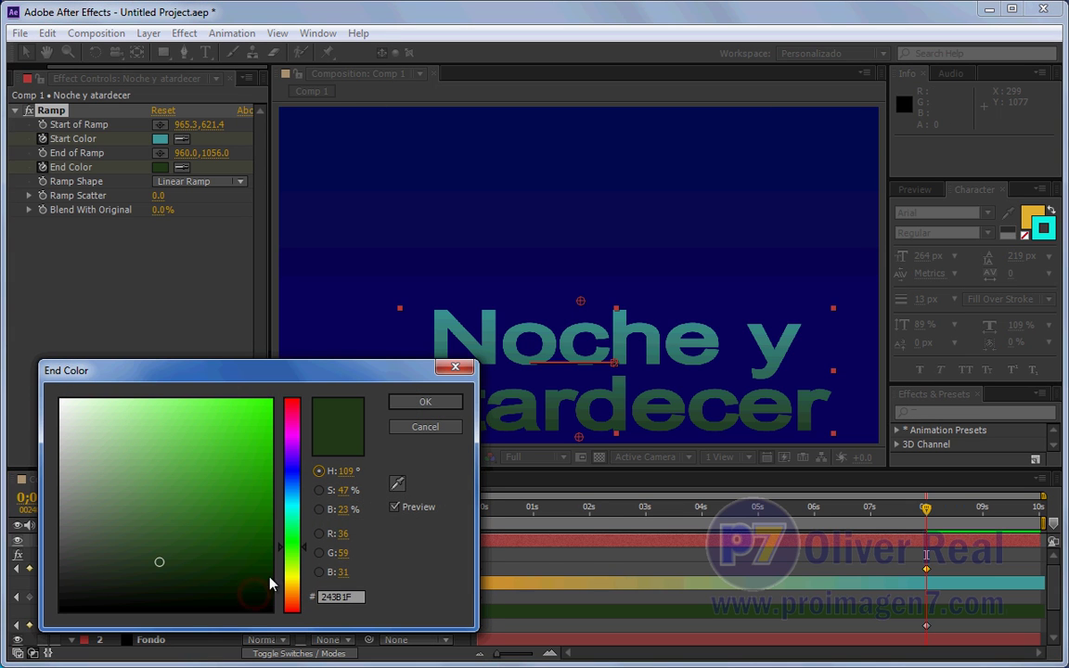
drag(294, 504, 297, 477)
mouse_move(162, 561)
mouse_down()
mouse_move(193, 521)
mouse_move(193, 531)
mouse_up()
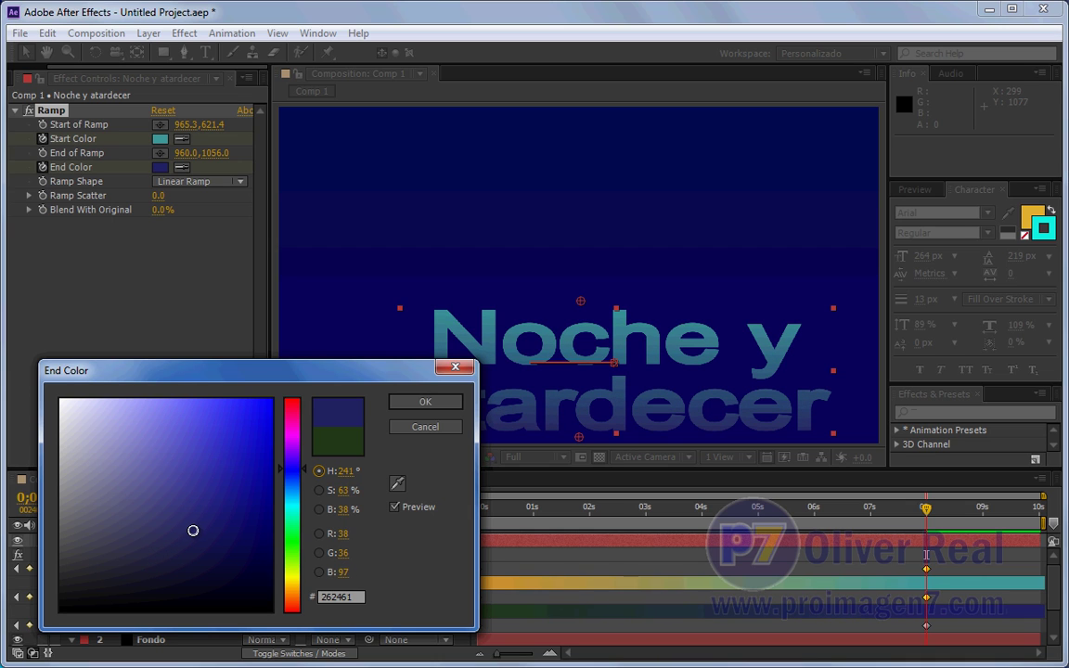
drag(291, 469, 291, 461)
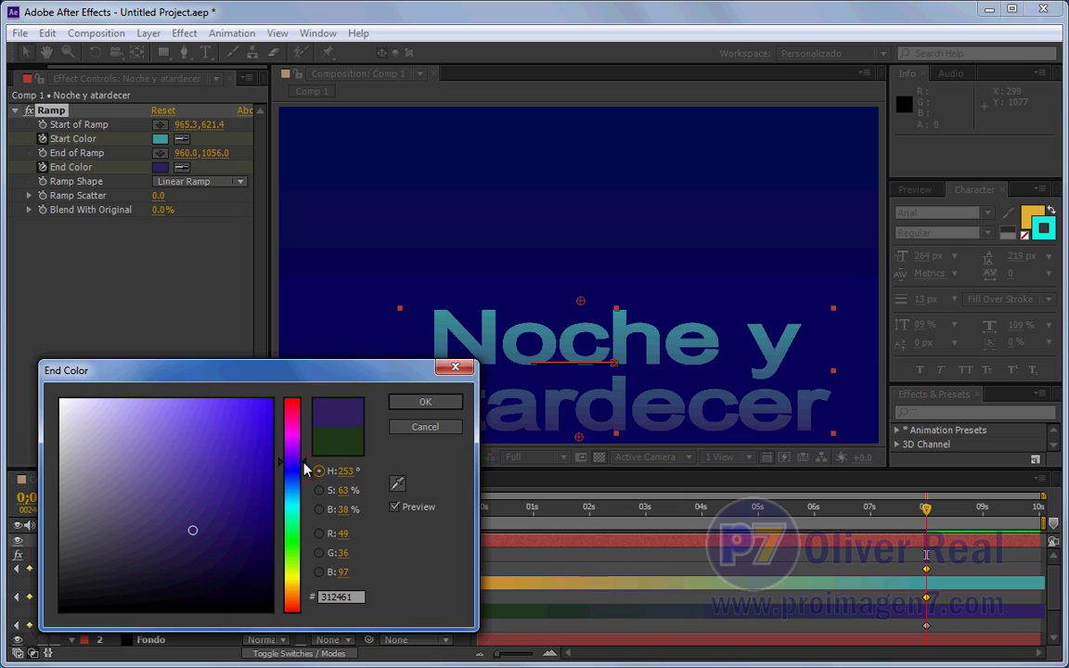
click(428, 405)
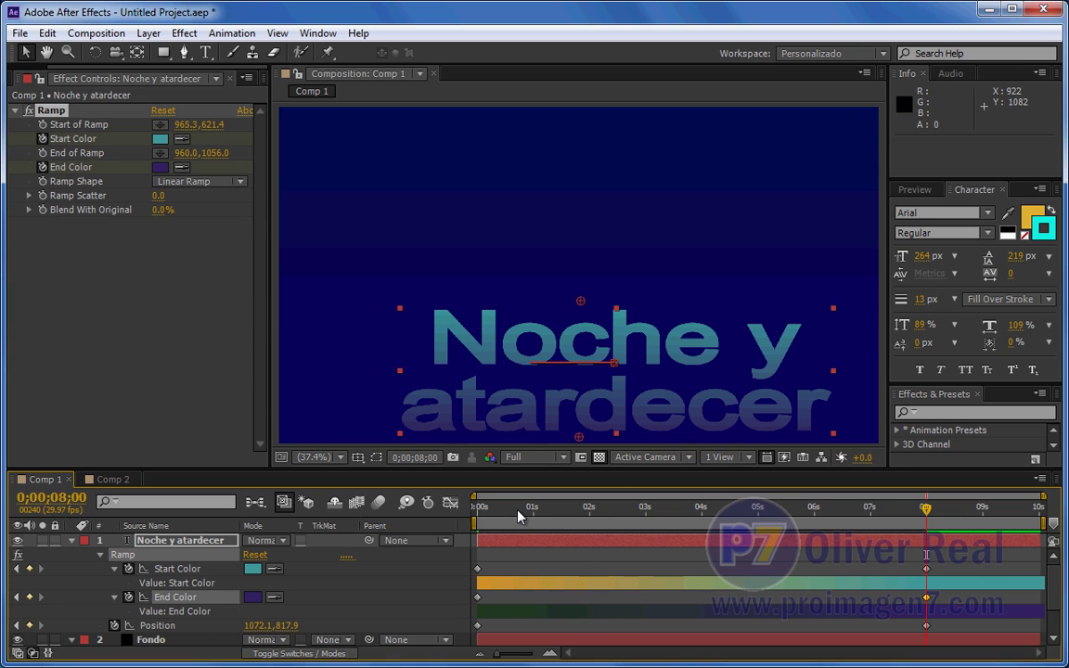
drag(520, 517, 455, 519)
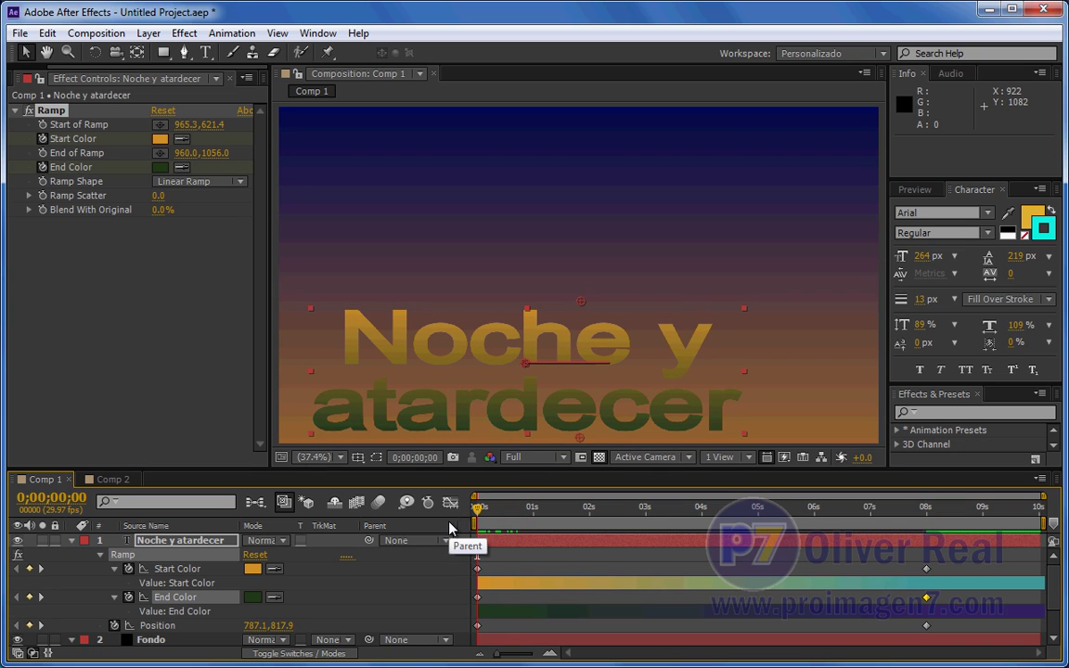
click(478, 511)
mouse_move(478, 511)
mouse_down()
mouse_move(852, 517)
mouse_move(684, 523)
mouse_move(933, 530)
mouse_move(459, 515)
mouse_move(876, 522)
mouse_move(722, 504)
mouse_move(752, 502)
mouse_move(561, 501)
mouse_move(913, 511)
mouse_up()
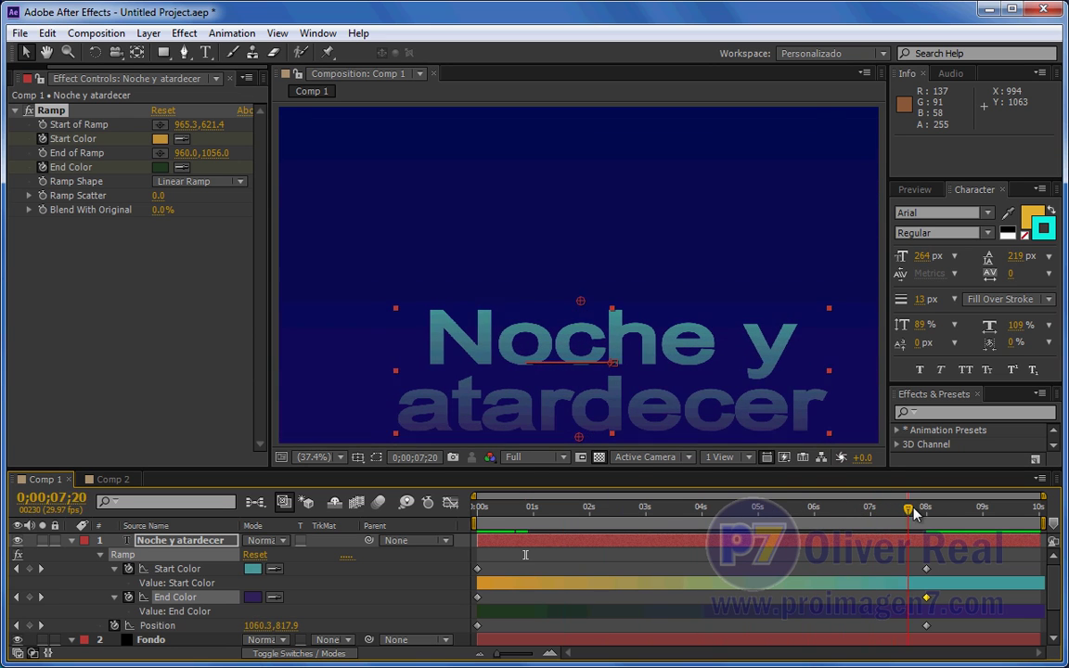
drag(914, 513, 839, 509)
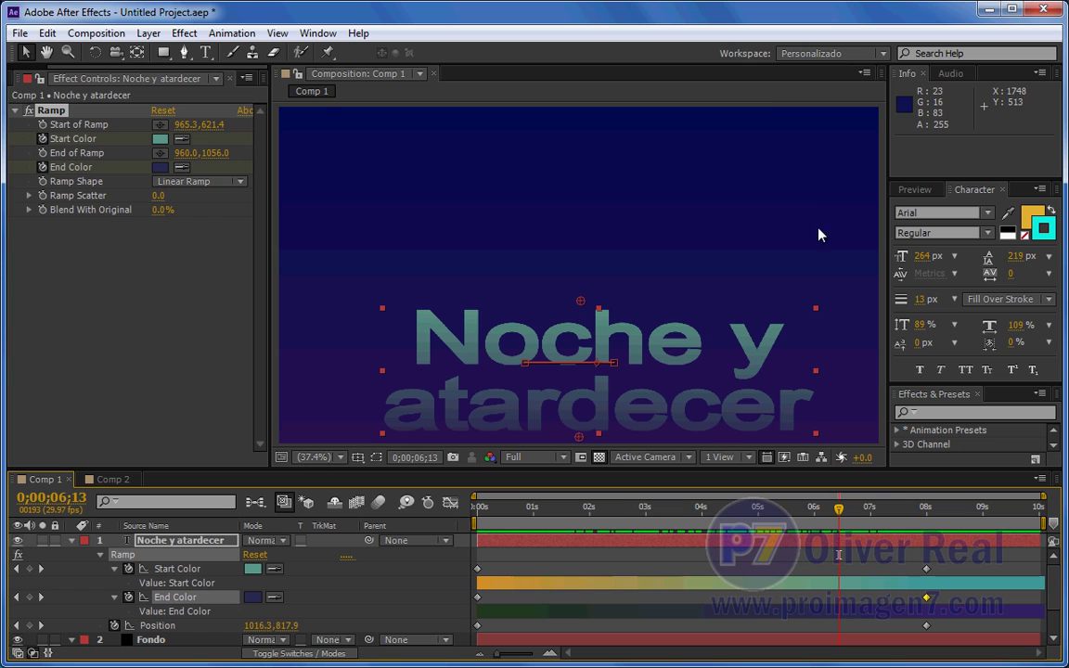
mouse_move(488, 516)
mouse_down()
mouse_move(884, 527)
mouse_move(448, 524)
mouse_up()
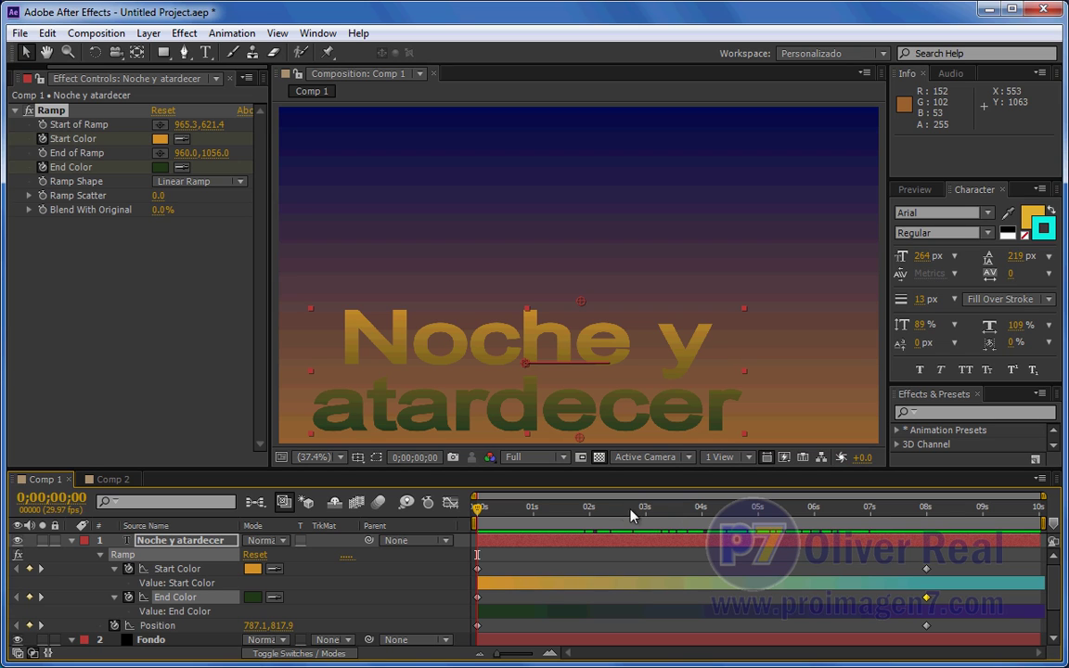
drag(539, 515, 517, 517)
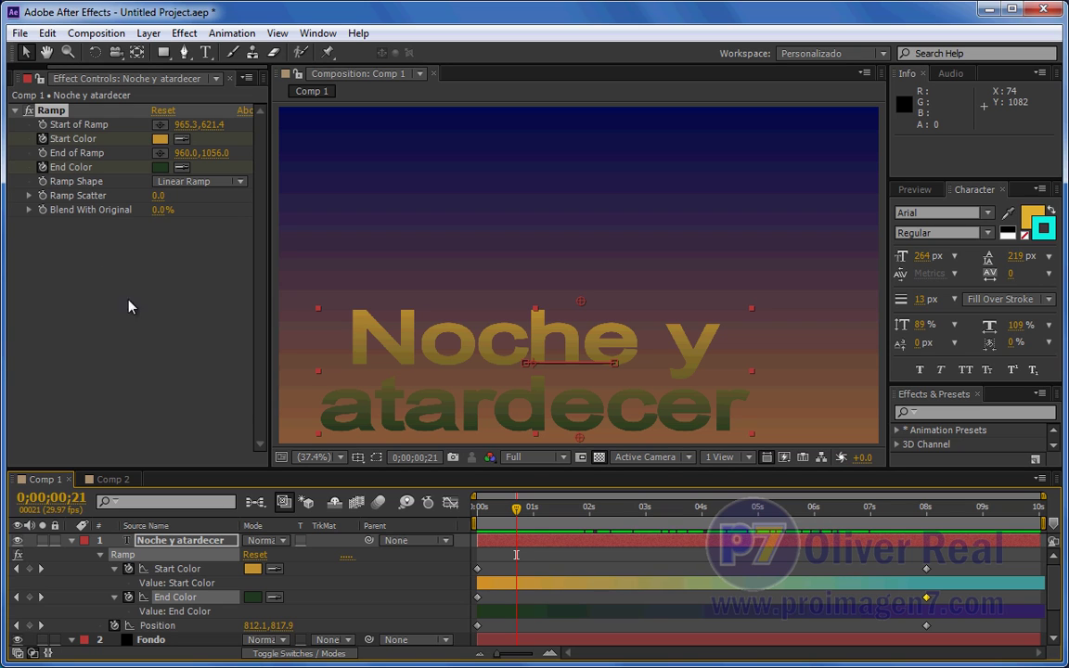
drag(515, 507, 452, 513)
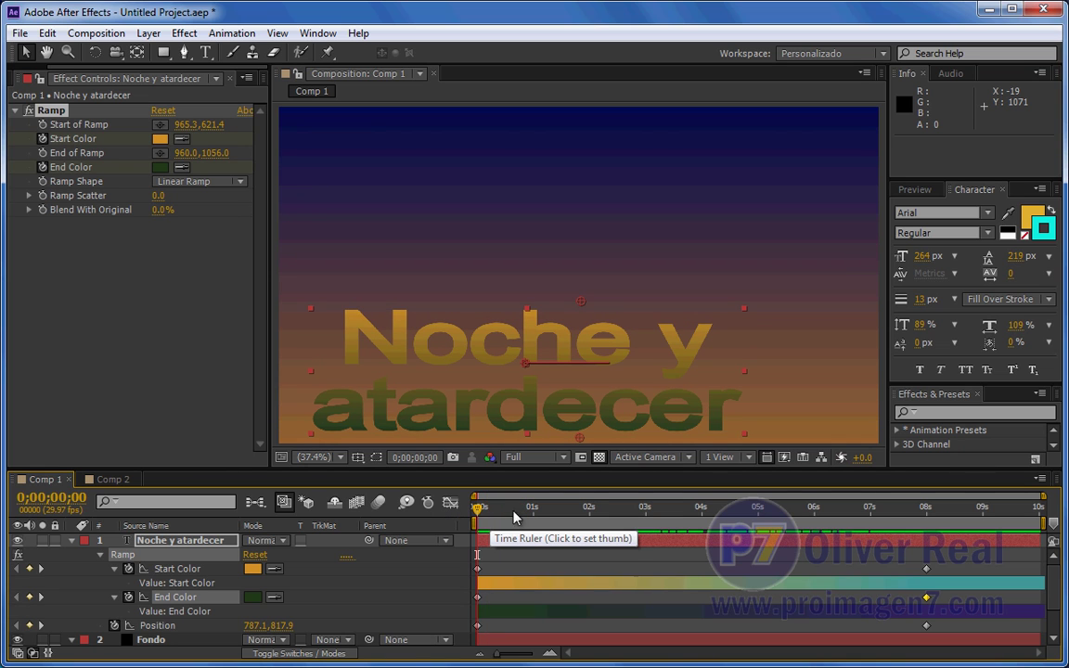
drag(536, 510, 815, 511)
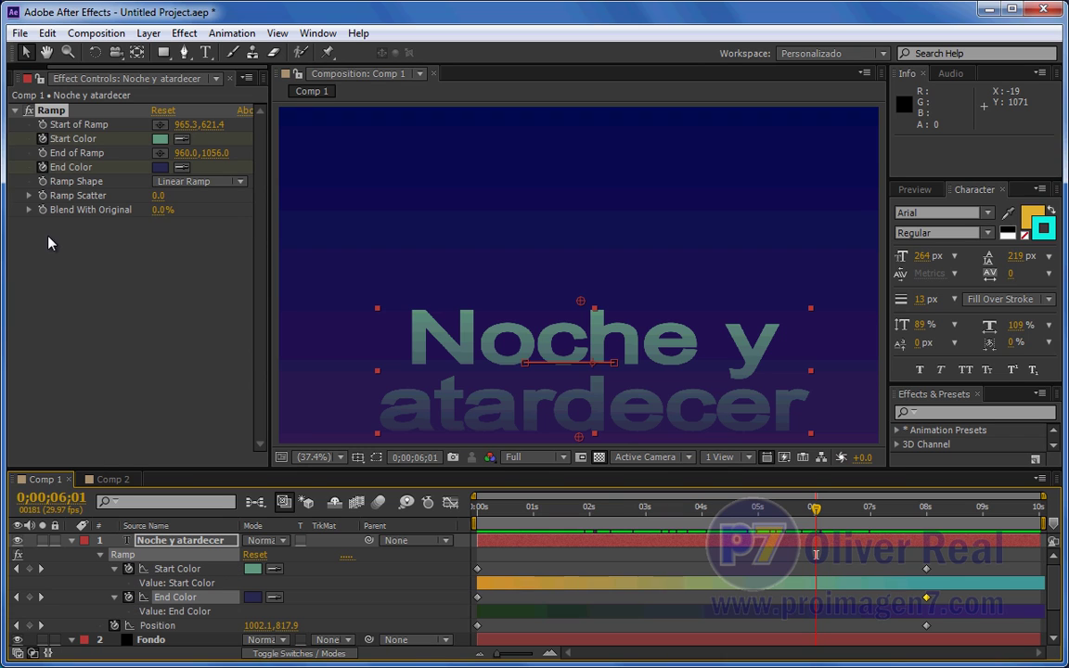
click(38, 258)
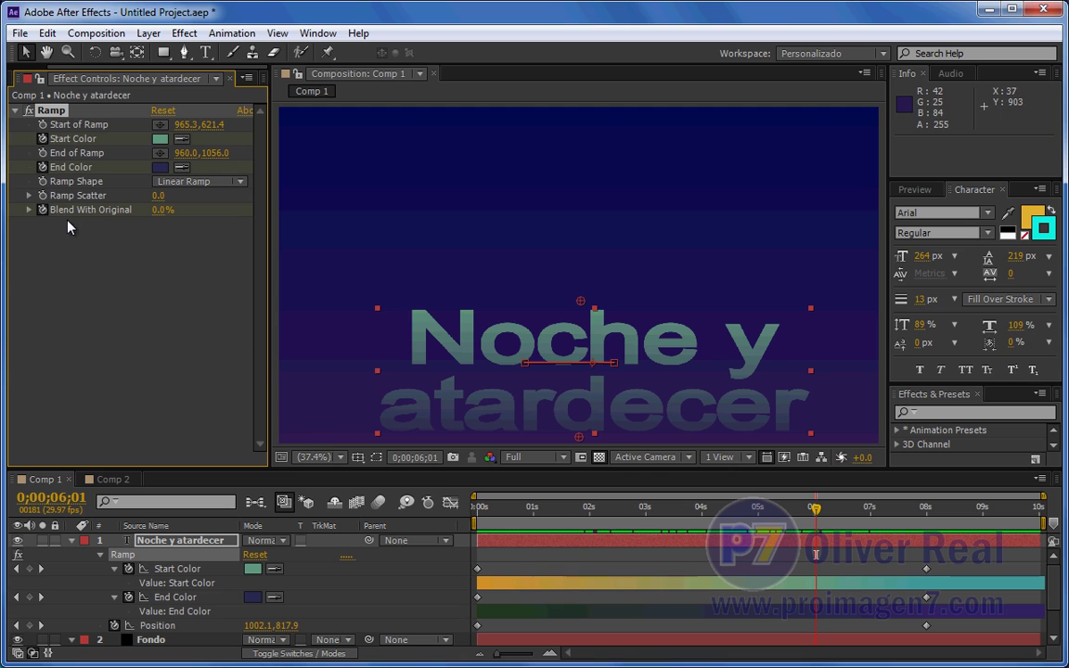
mouse_move(717, 506)
mouse_down()
mouse_move(517, 507)
mouse_move(470, 526)
mouse_up()
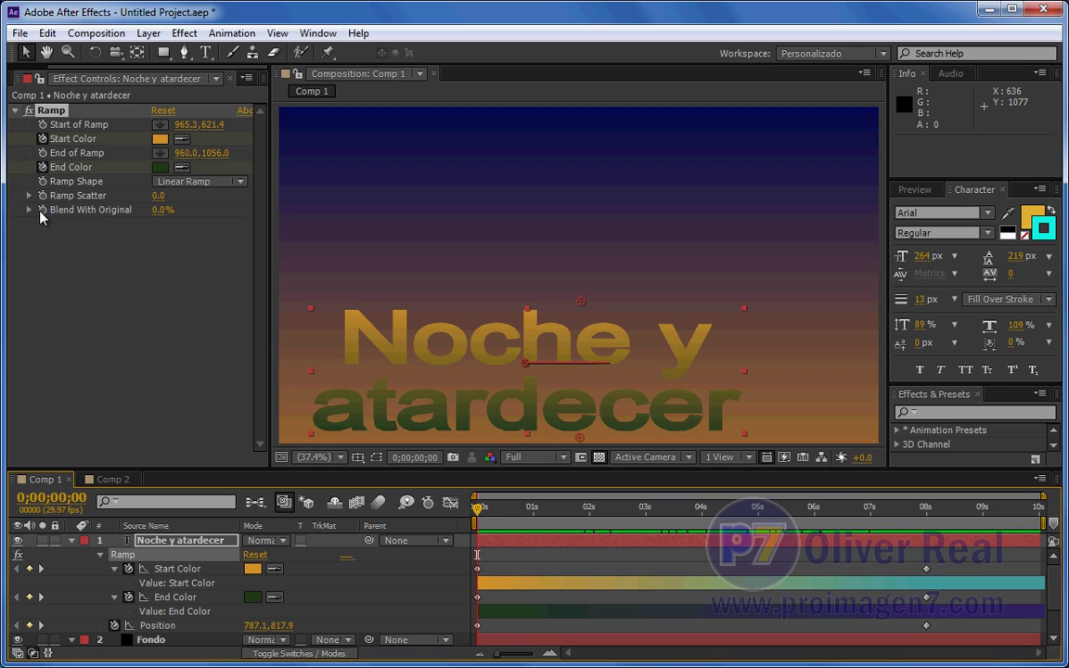
Collapse the title and Fondo layer rows and scrub the time indicator to 4 s
click(71, 540)
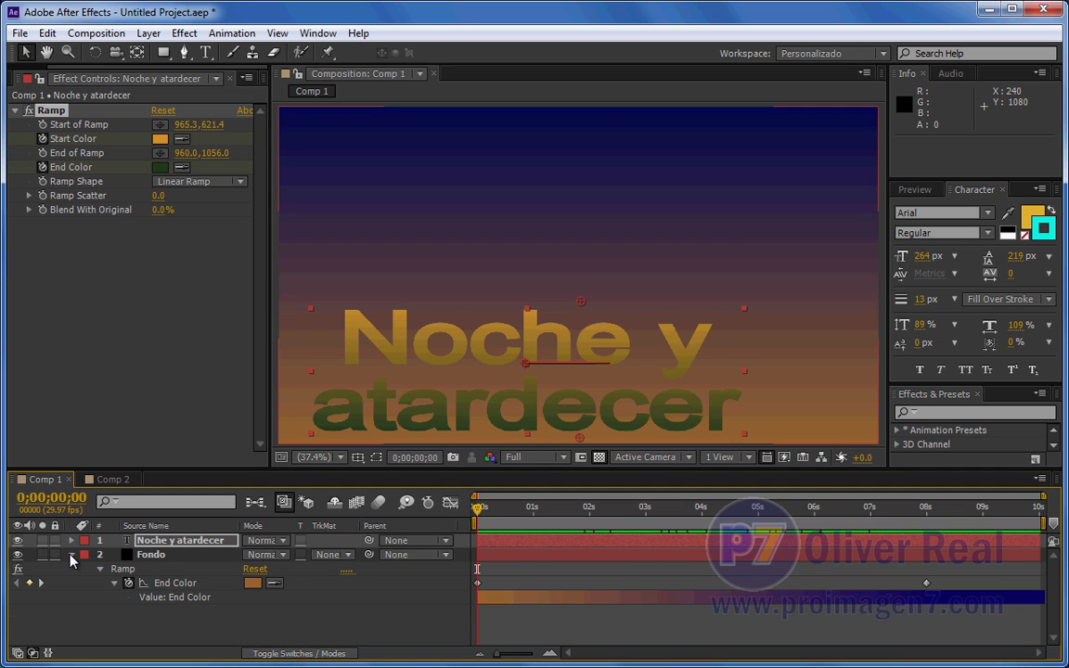
click(71, 554)
click(481, 508)
mouse_move(482, 508)
mouse_down()
mouse_move(814, 522)
mouse_move(535, 503)
mouse_move(736, 524)
mouse_move(691, 521)
mouse_move(706, 516)
mouse_up()
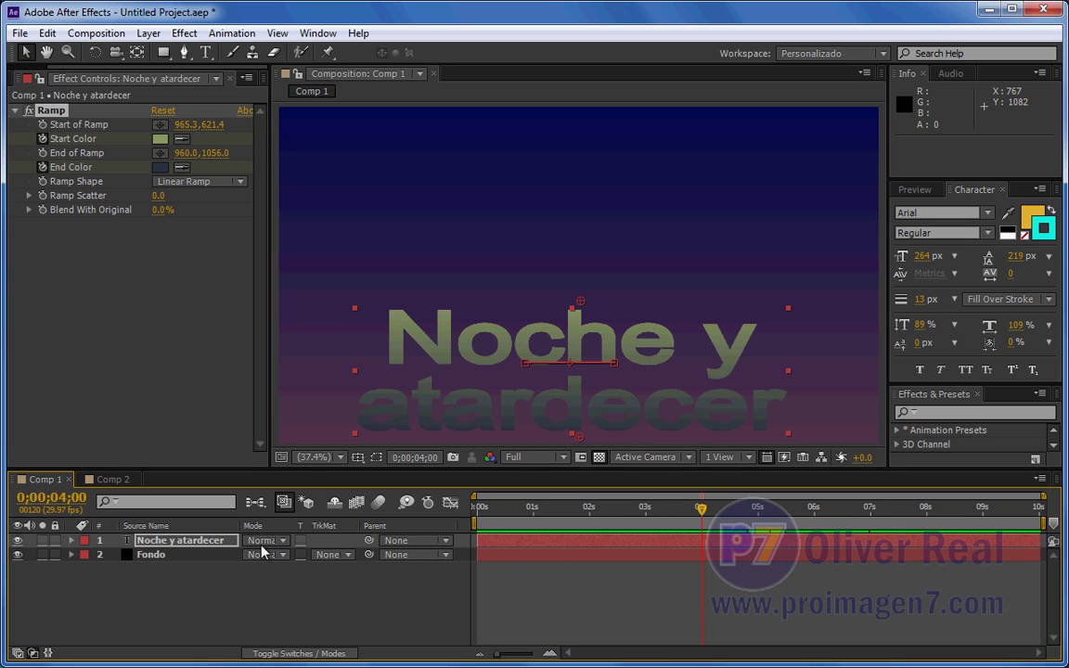
click(195, 541)
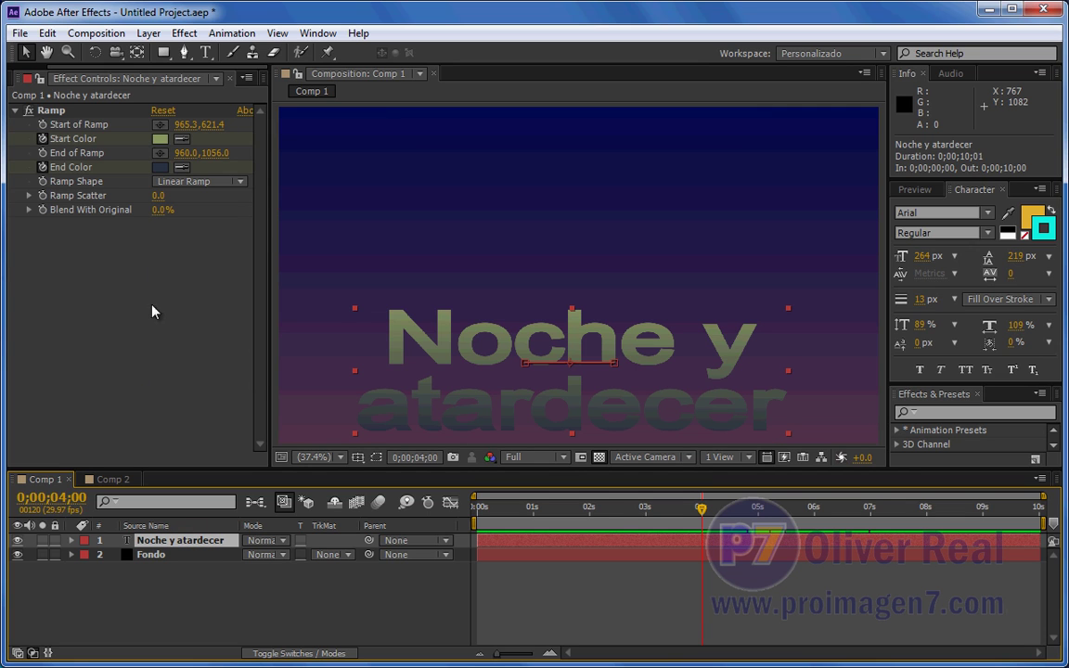
Apply Effect > Stylize > Glow to the 'Noche y atardecer' text layer
click(183, 34)
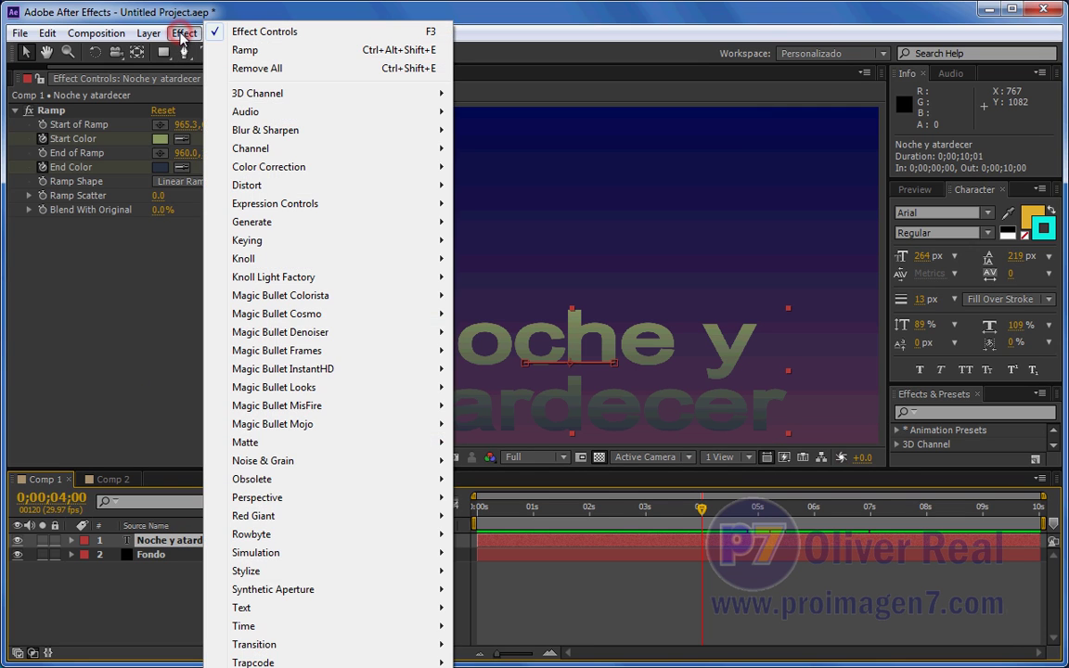
mouse_move(236, 536)
mouse_move(241, 572)
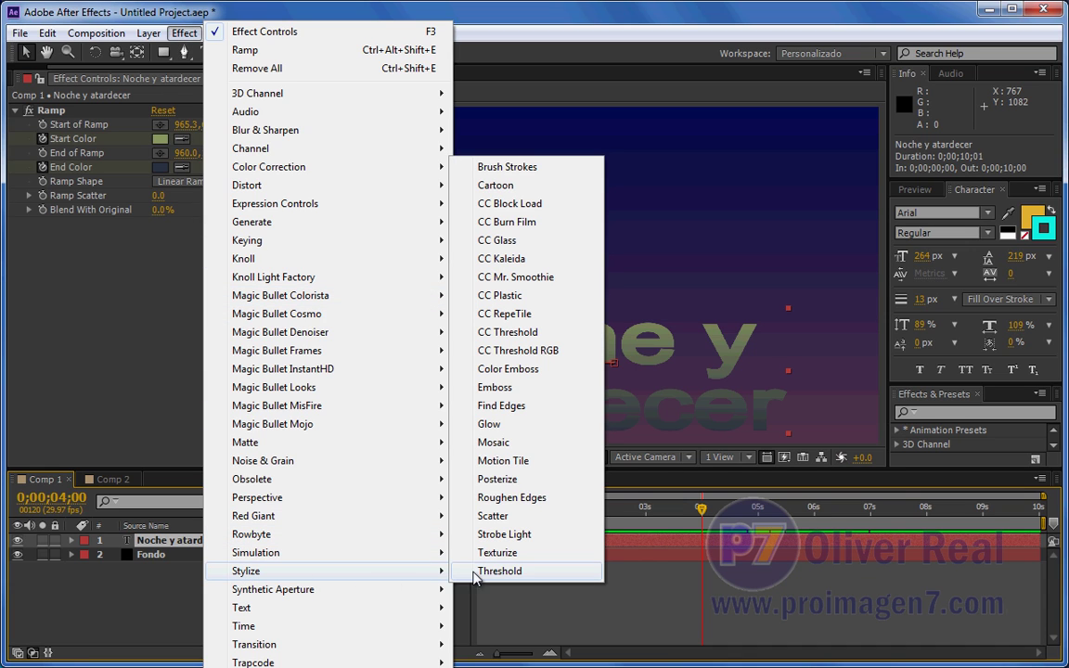
click(486, 424)
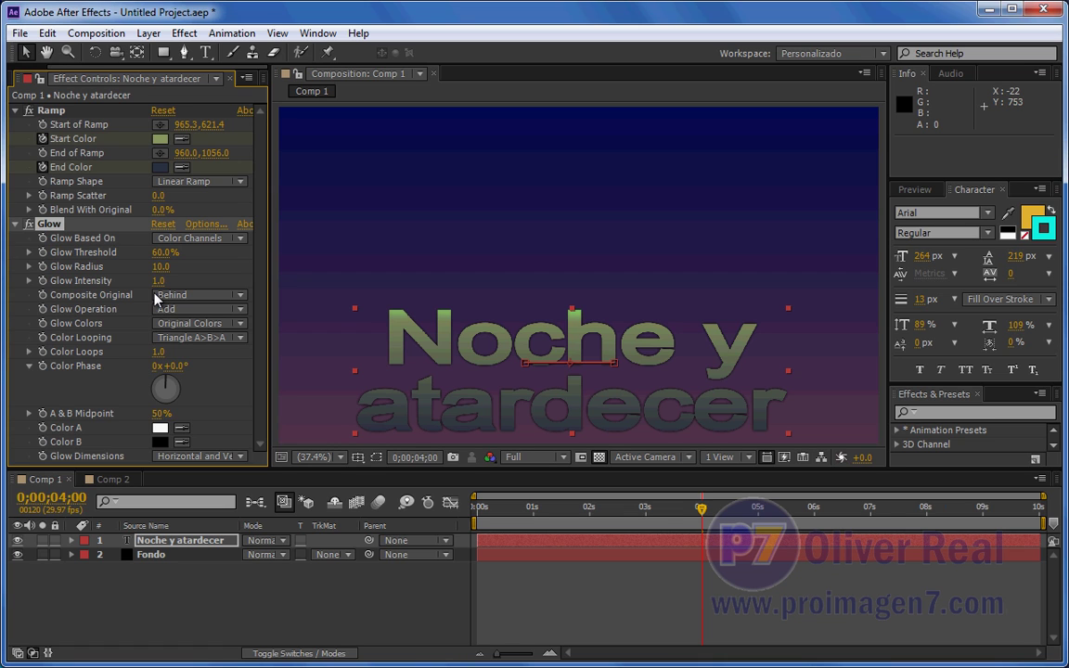
Set Glow Threshold to 54.1%, Radius to 18.0, and keyframe Intensity at 0.0
mouse_move(165, 252)
mouse_down()
mouse_move(93, 257)
mouse_move(179, 281)
mouse_move(148, 268)
mouse_move(163, 268)
mouse_move(96, 277)
mouse_move(114, 276)
mouse_up()
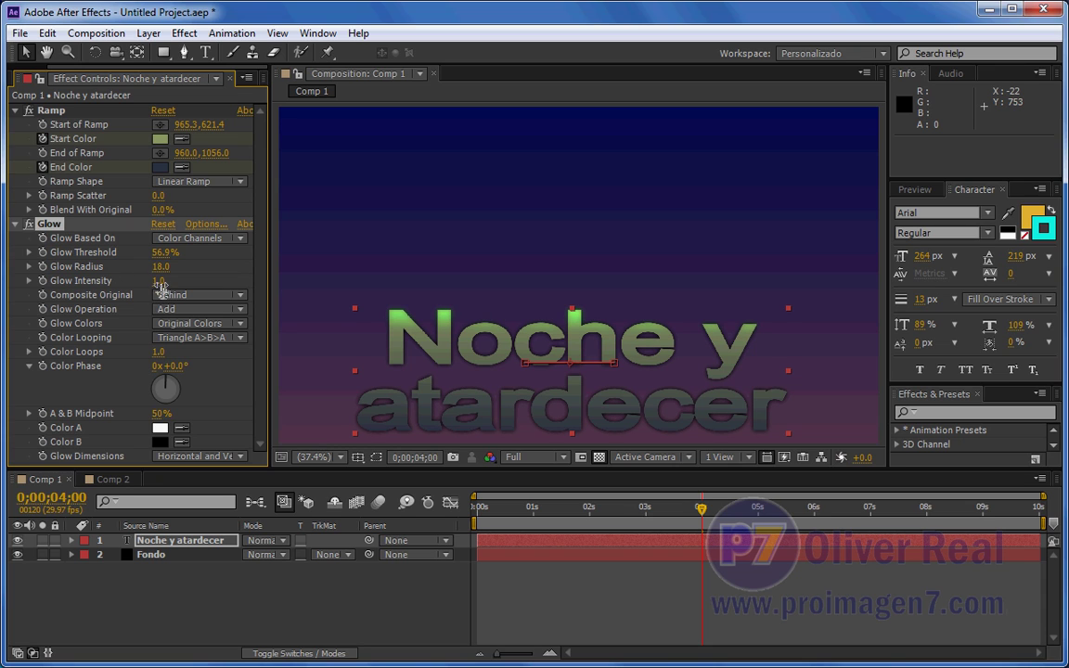
drag(157, 252, 150, 277)
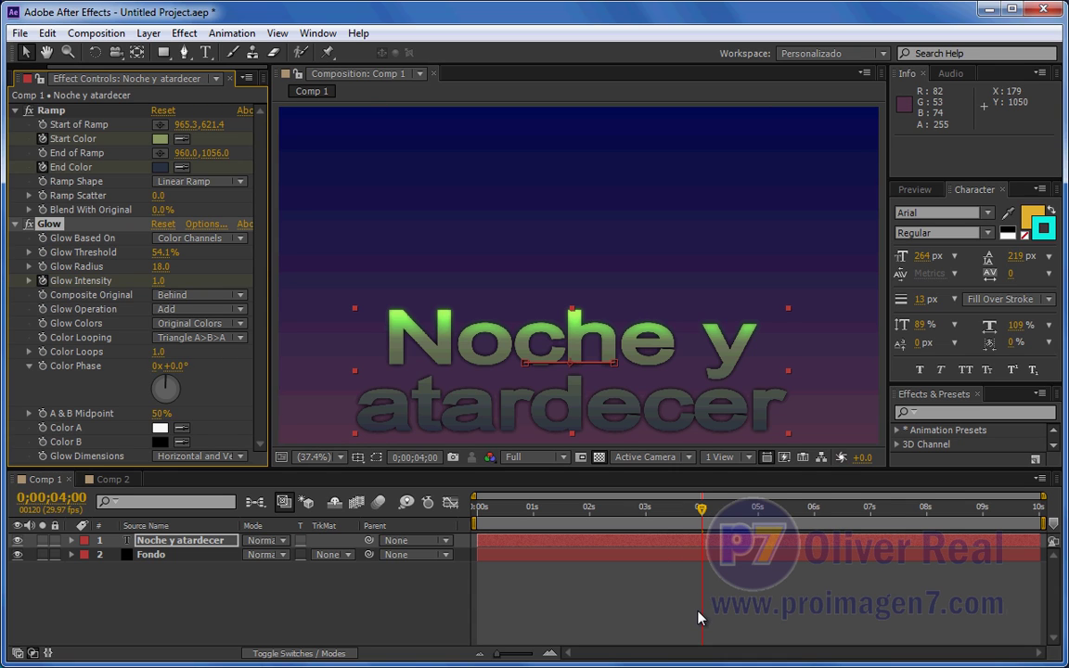
text(0)
click(203, 284)
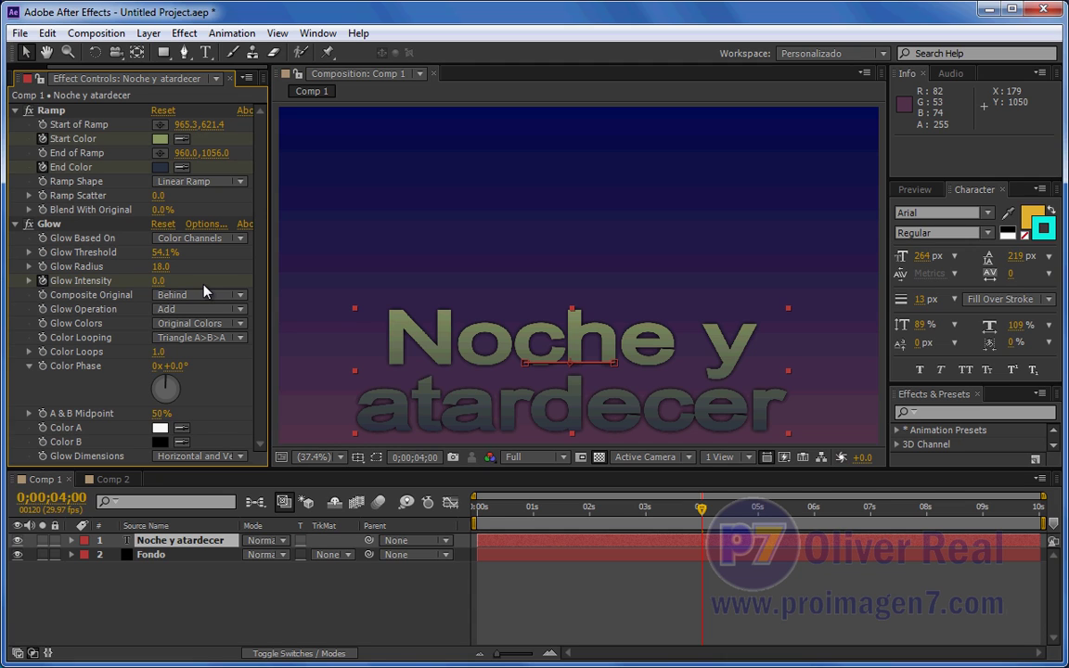
click(30, 226)
click(30, 226)
click(30, 226)
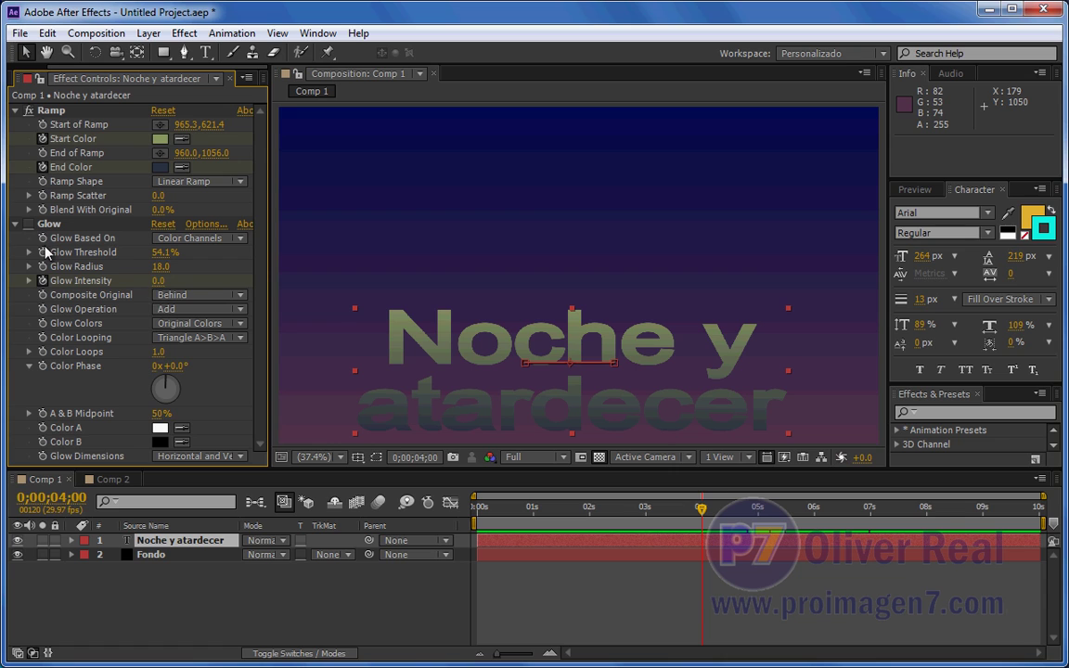
click(27, 225)
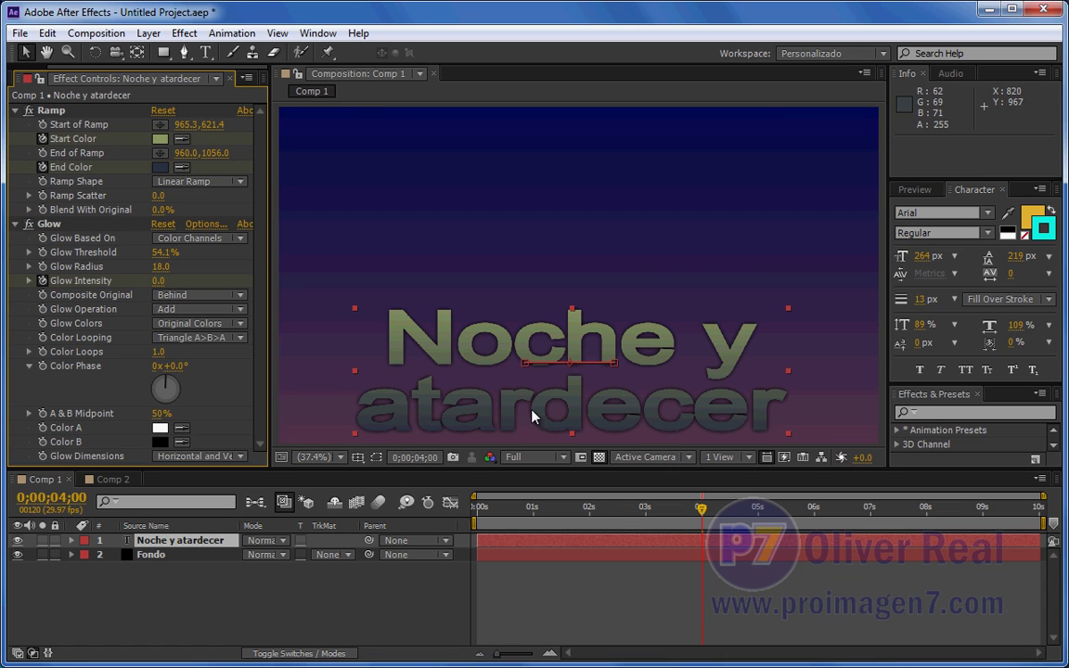
click(27, 225)
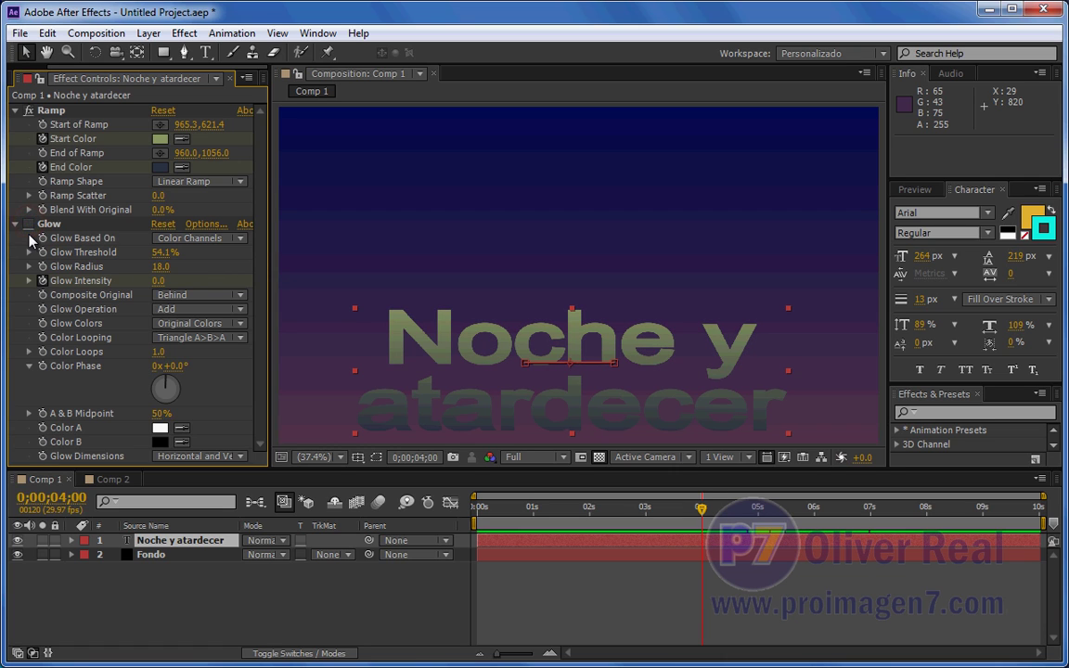
click(28, 225)
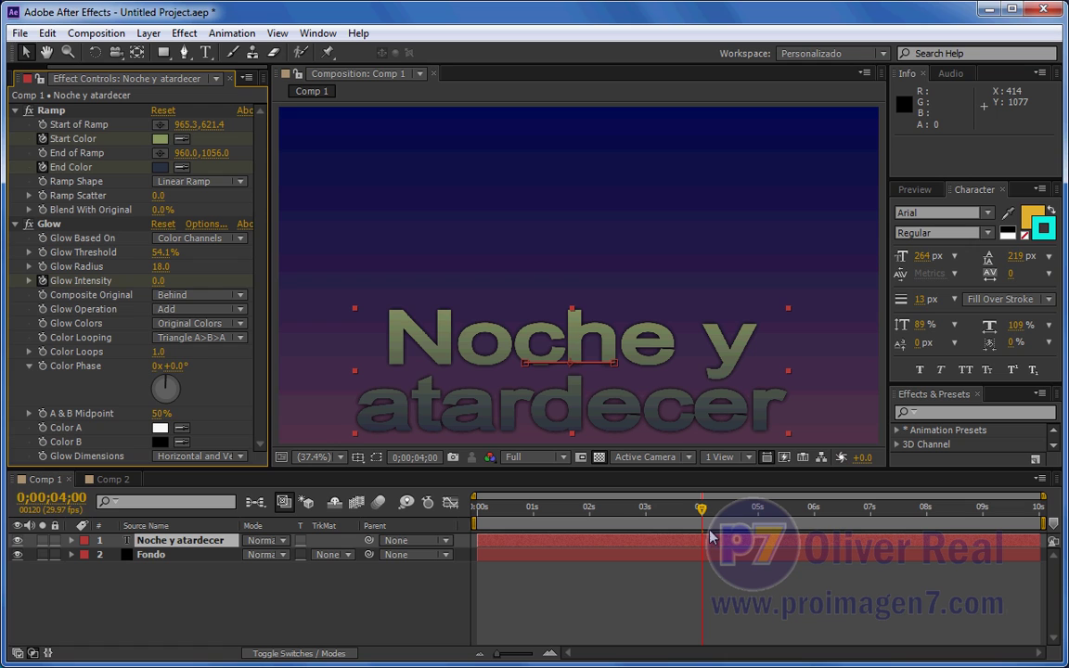
drag(907, 508, 927, 513)
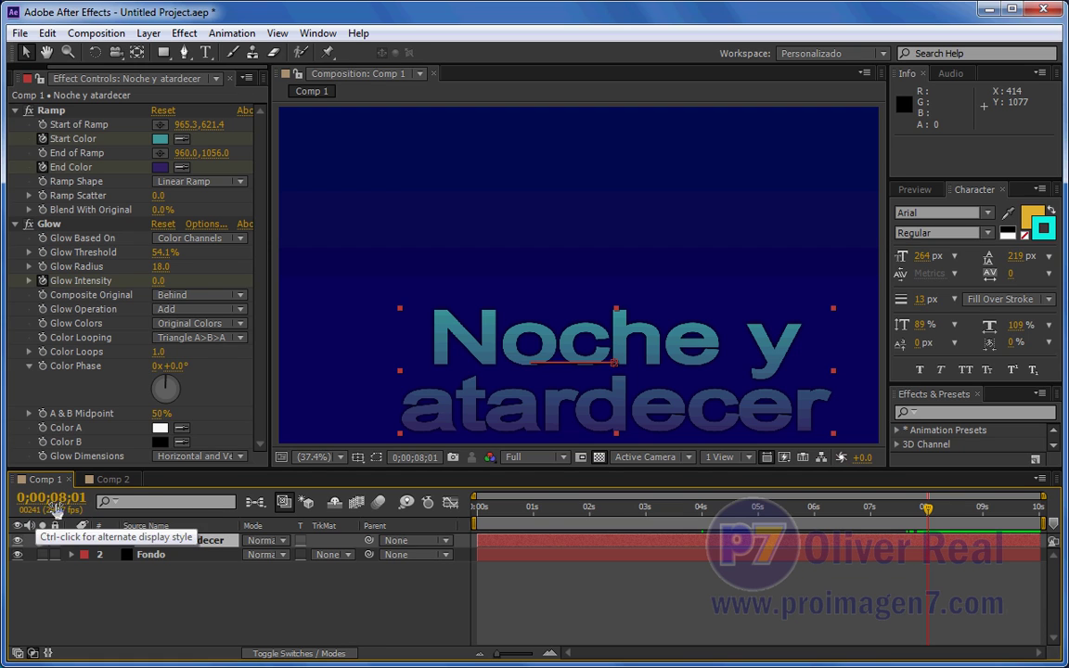
At 8 s, keyframe Glow Intensity to 1.0, then return to 0 s
drag(925, 510, 918, 529)
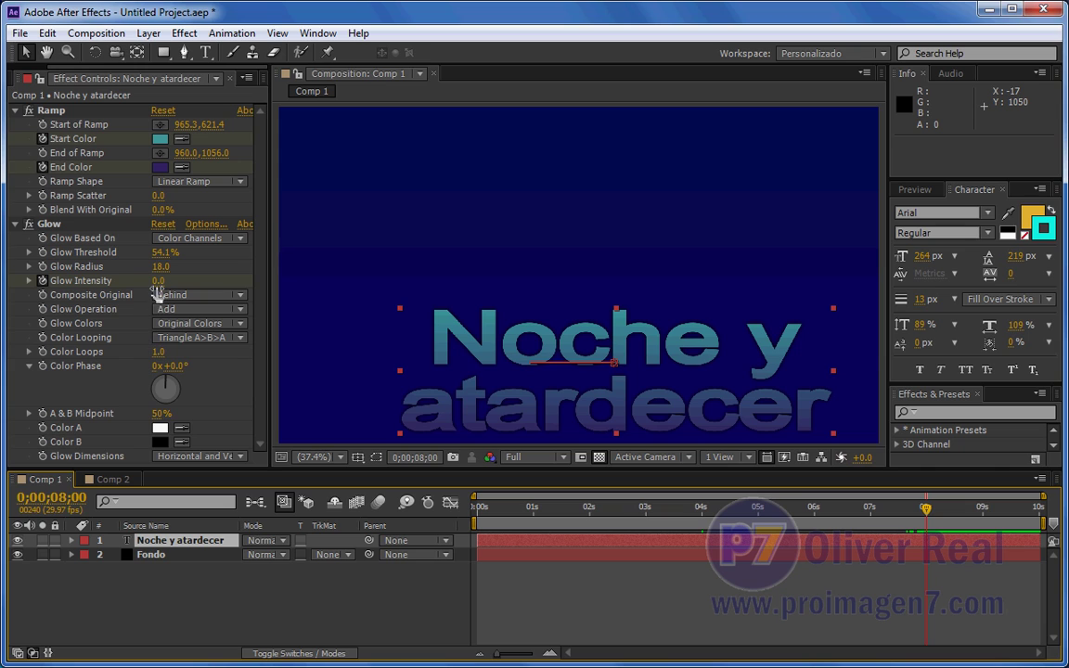
drag(156, 282, 244, 287)
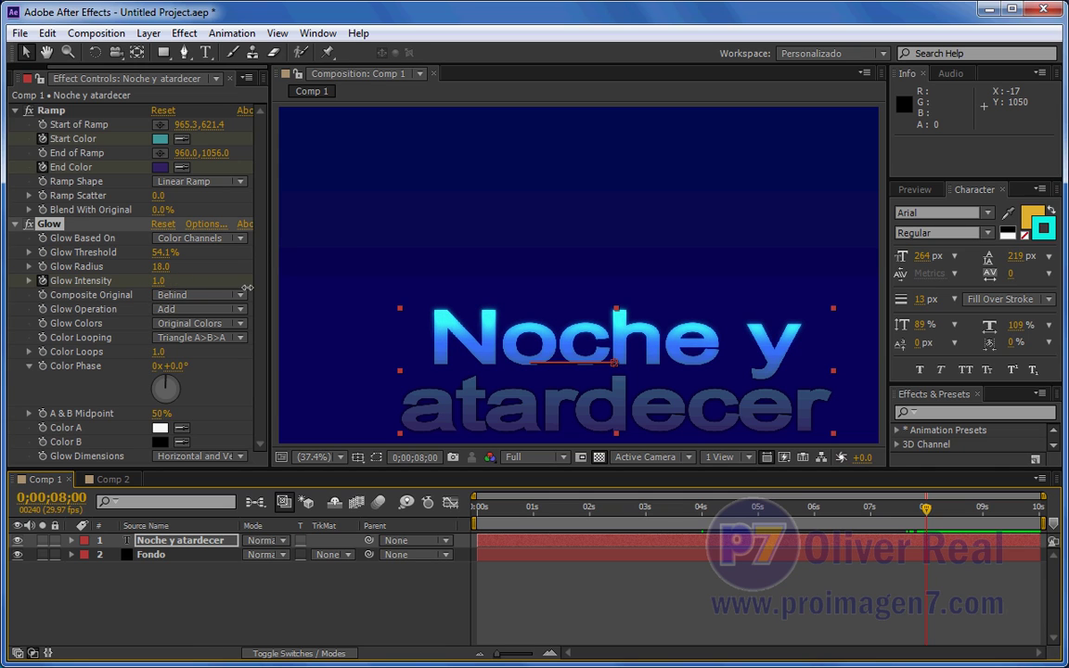
mouse_move(554, 506)
mouse_down()
mouse_move(450, 507)
mouse_move(868, 518)
mouse_move(482, 519)
mouse_move(733, 529)
mouse_move(989, 525)
mouse_move(477, 527)
mouse_move(750, 538)
mouse_move(925, 529)
mouse_move(477, 529)
mouse_move(949, 529)
mouse_move(464, 538)
mouse_up()
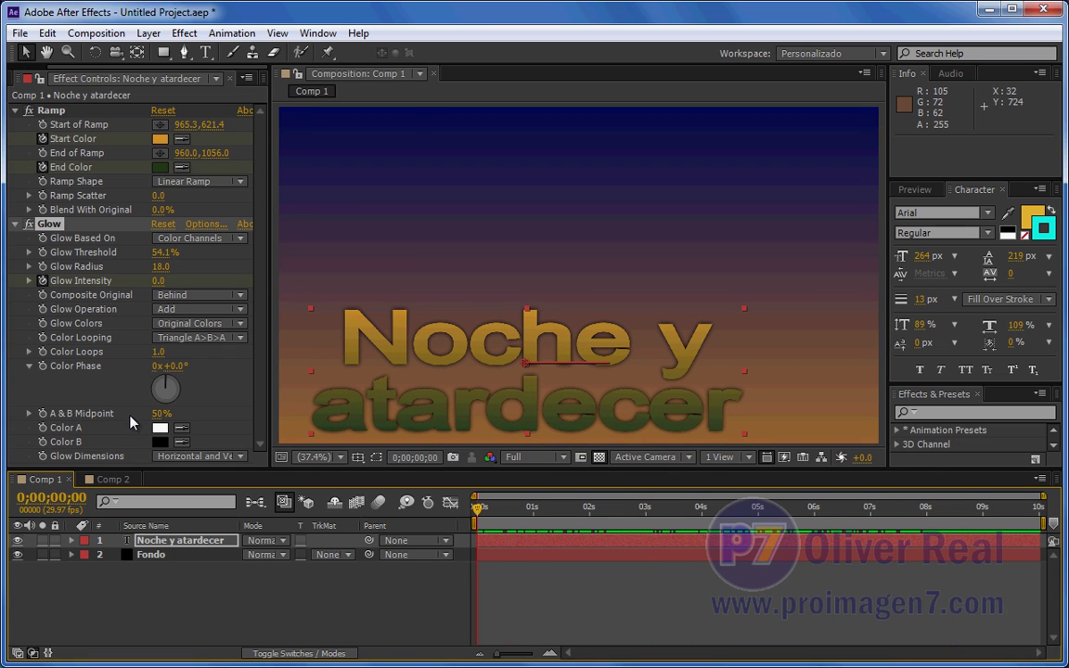